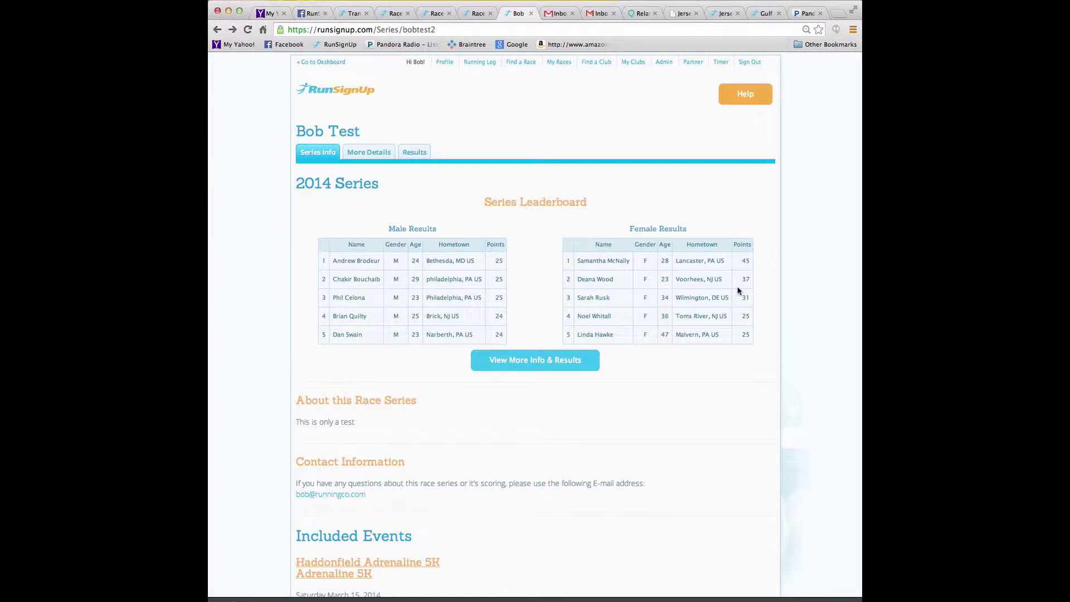
- Review the public series page's leaderboard and included events, and open the overall female results from the series details
{"action": "scroll", "coordinate": [738, 290], "scroll_direction": "down", "scroll_amount": 5}
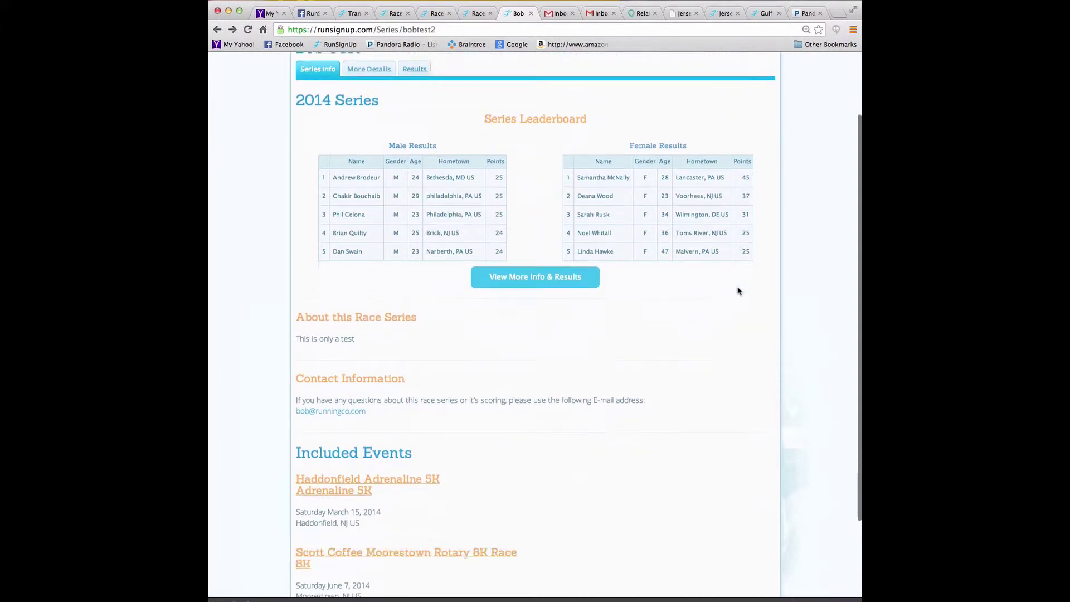
{"action": "scroll", "coordinate": [738, 290], "scroll_direction": "up", "scroll_amount": 5}
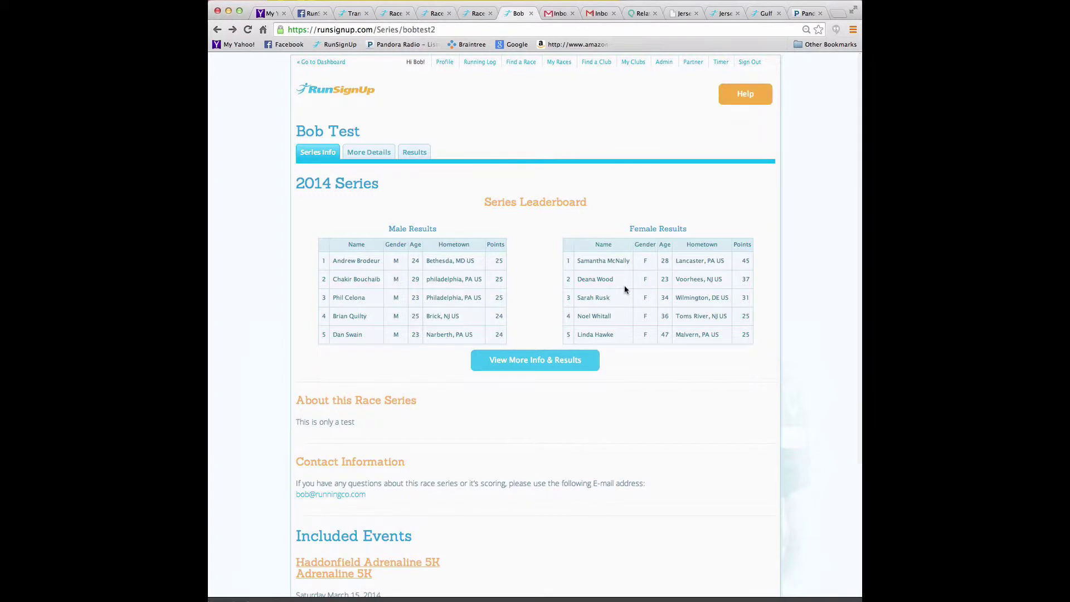
{"action": "scroll", "coordinate": [624, 289], "scroll_direction": "down", "scroll_amount": 5}
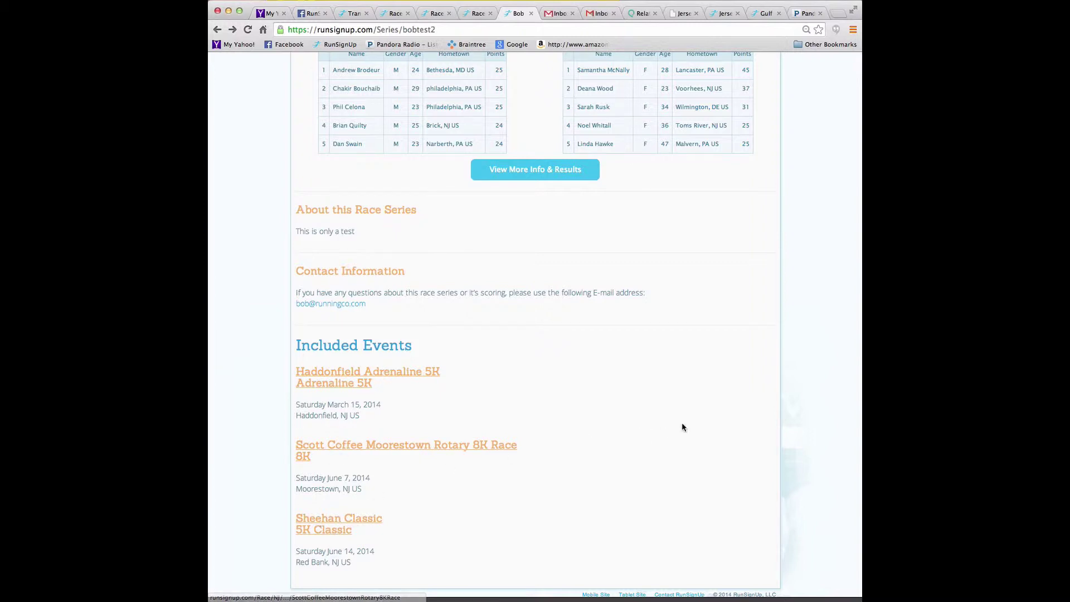
{"action": "scroll", "coordinate": [681, 425], "scroll_direction": "up", "scroll_amount": 5}
{"action": "left_click", "coordinate": [527, 361]}
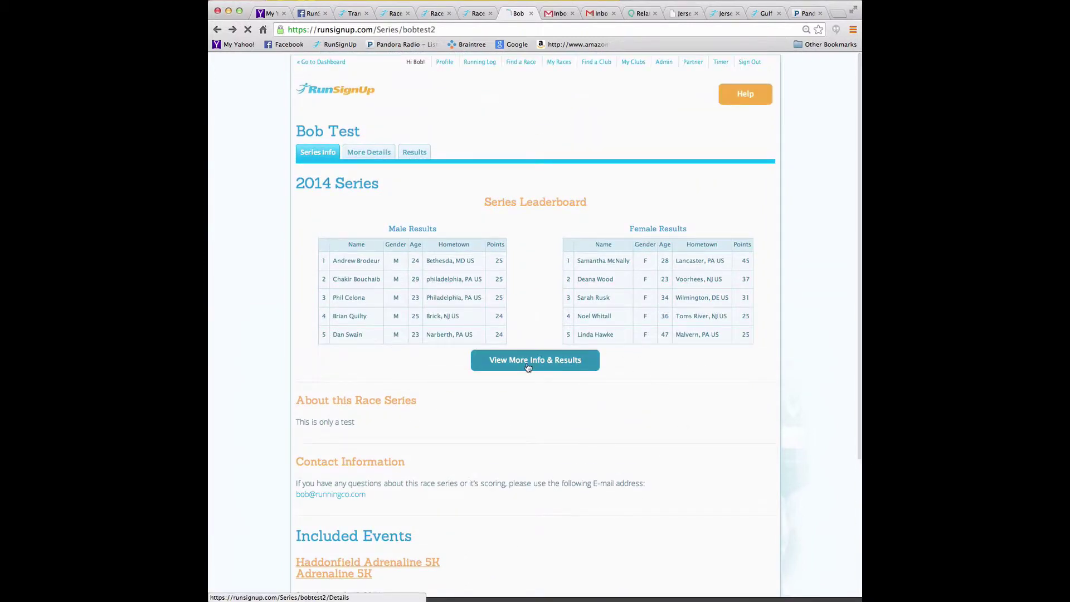
{"action": "scroll", "coordinate": [528, 367], "scroll_direction": "down", "scroll_amount": 1}
{"action": "scroll", "coordinate": [527, 367], "scroll_direction": "down", "scroll_amount": 2}
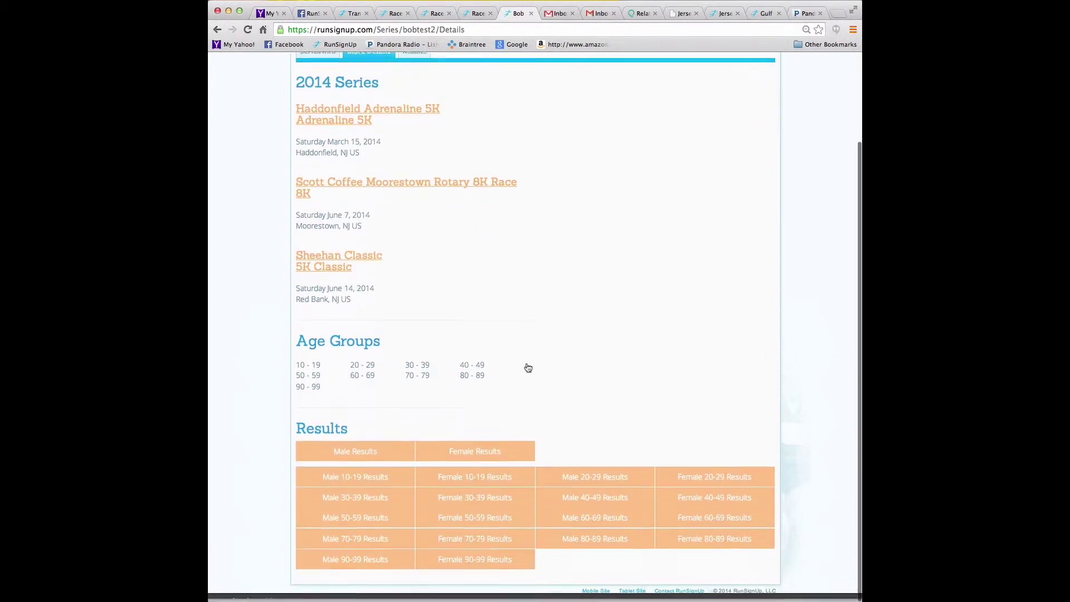
{"action": "left_click", "coordinate": [470, 457]}
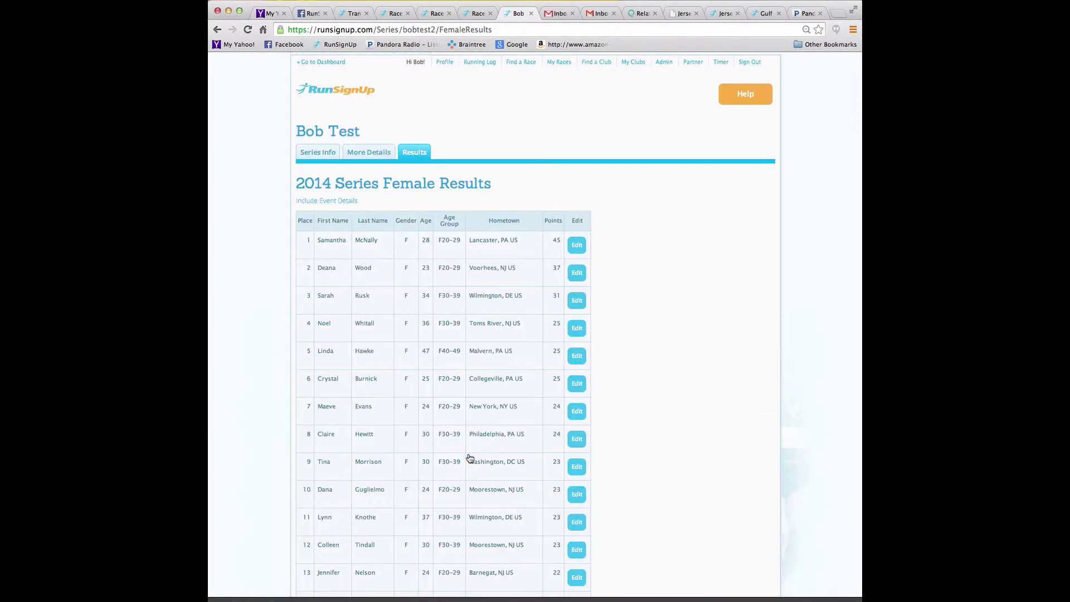
- Include event details in the 2014 female results and examine the position and points per race
{"action": "left_click", "coordinate": [323, 202]}
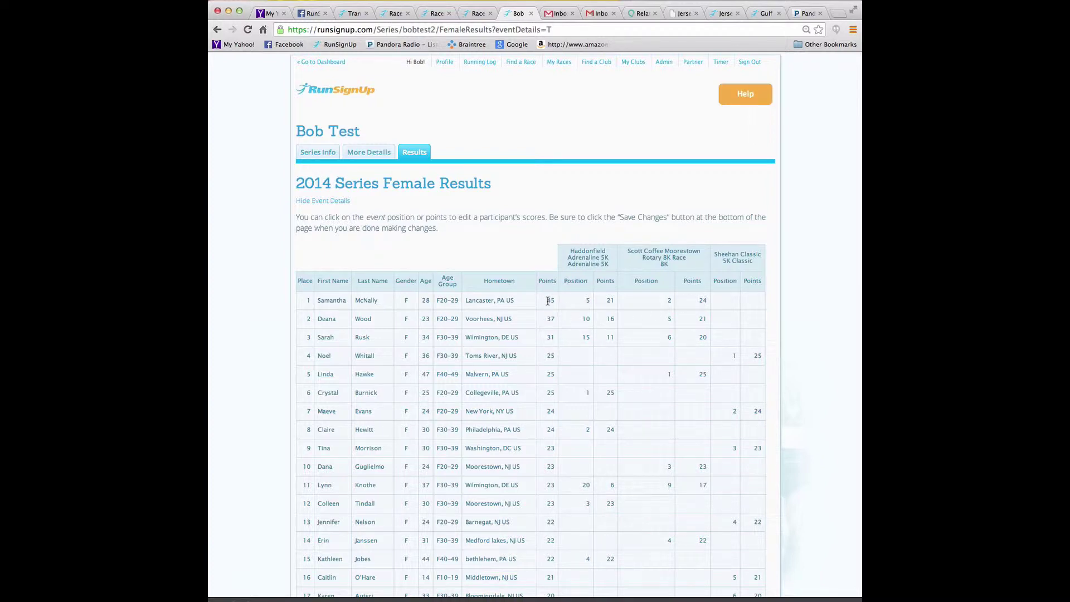
{"action": "scroll", "coordinate": [547, 301], "scroll_direction": "down", "scroll_amount": 2}
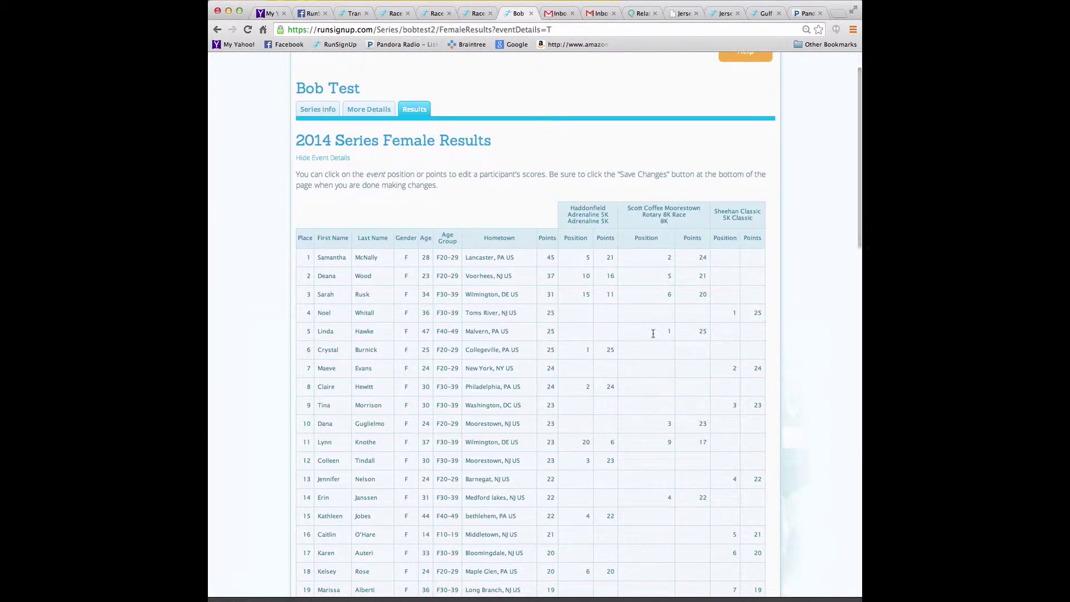
{"action": "double_click", "coordinate": [583, 442]}
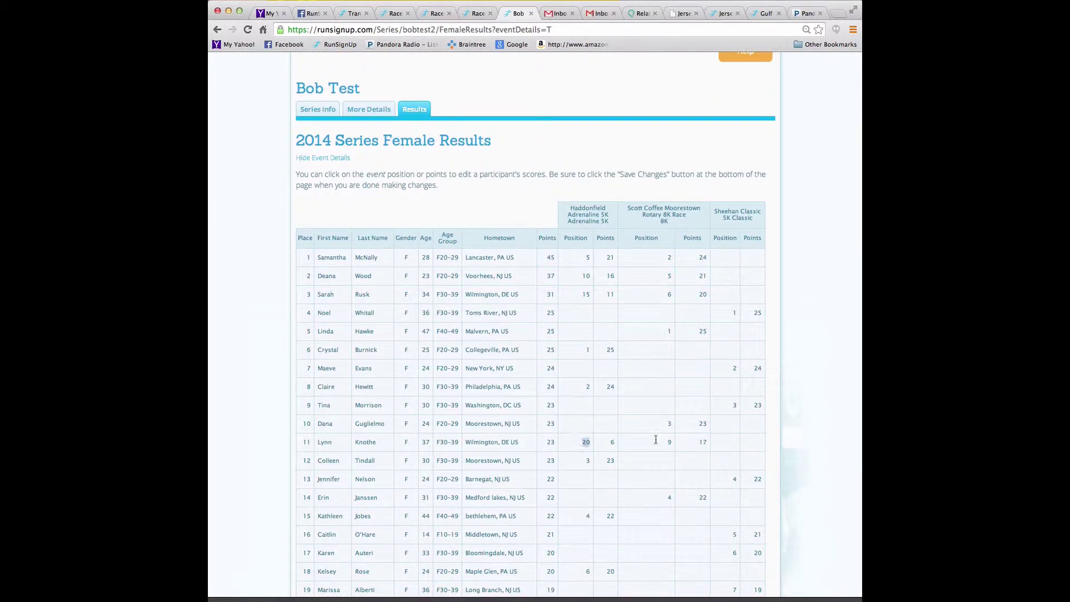
{"action": "left_click", "coordinate": [719, 443]}
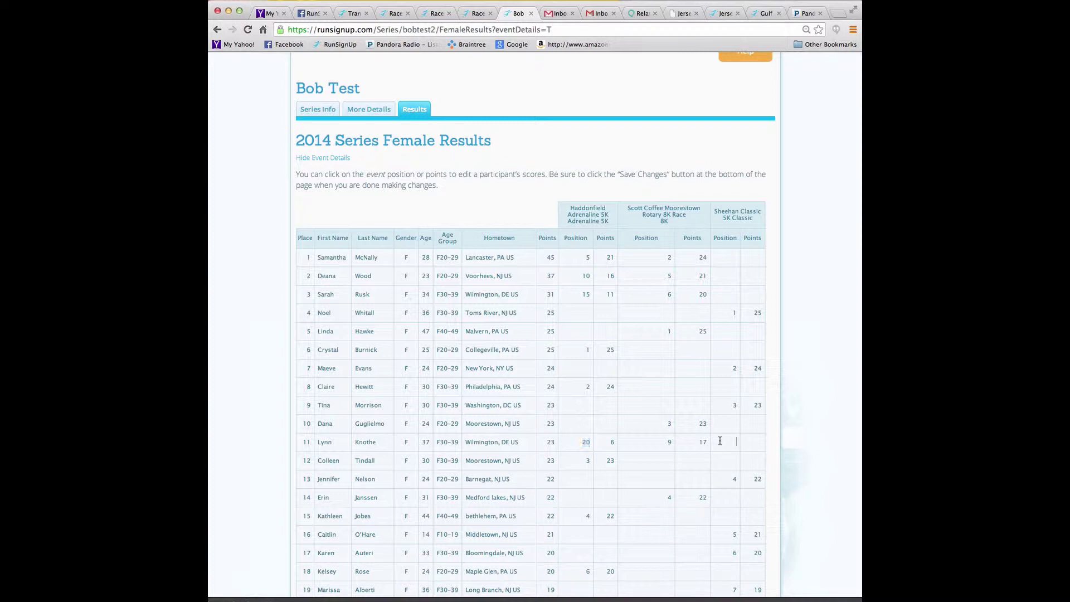
{"action": "double_click", "coordinate": [716, 404]}
{"action": "left_click", "coordinate": [770, 405]}
{"action": "scroll", "coordinate": [535, 278], "scroll_direction": "up", "scroll_amount": 2}
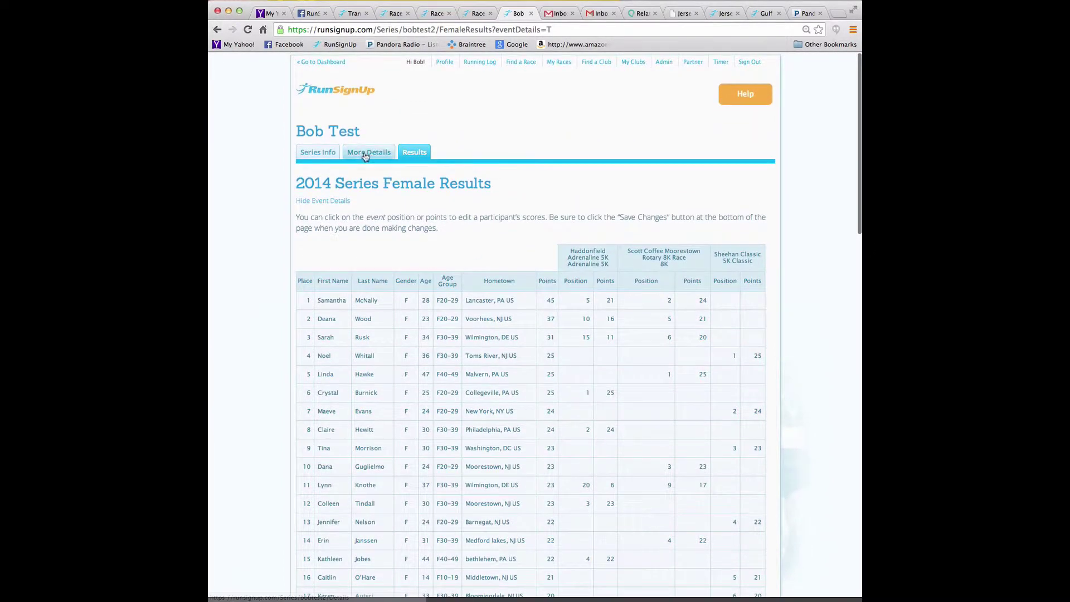
- Hide the event details and open the second-placed woman's participant record to examine her personal information and scoring
{"action": "left_click", "coordinate": [325, 202]}
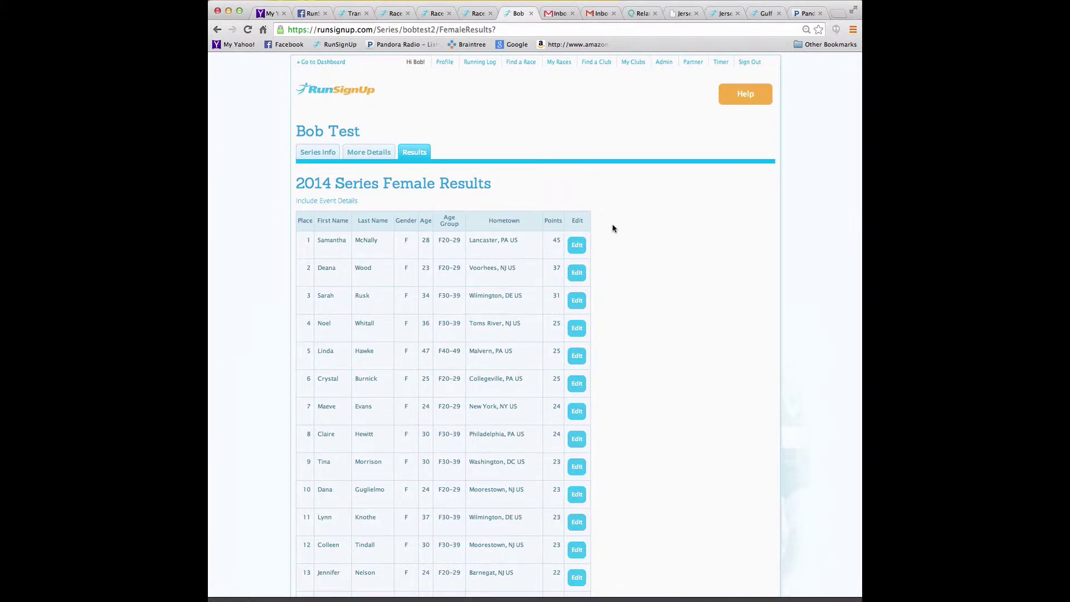
{"action": "left_click", "coordinate": [576, 274]}
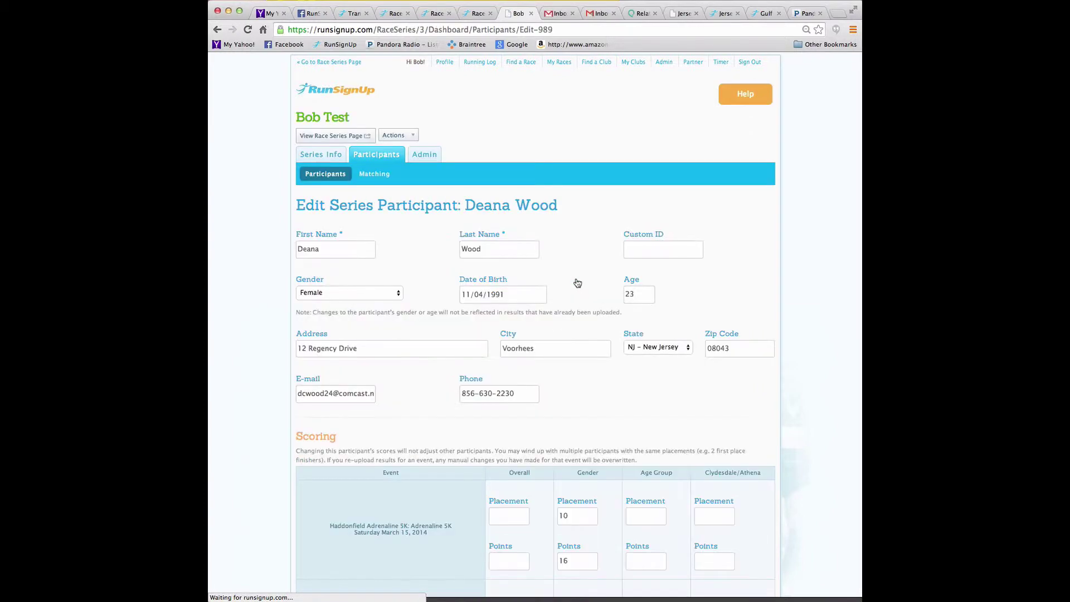
{"action": "left_click", "coordinate": [529, 340]}
{"action": "double_click", "coordinate": [530, 341]}
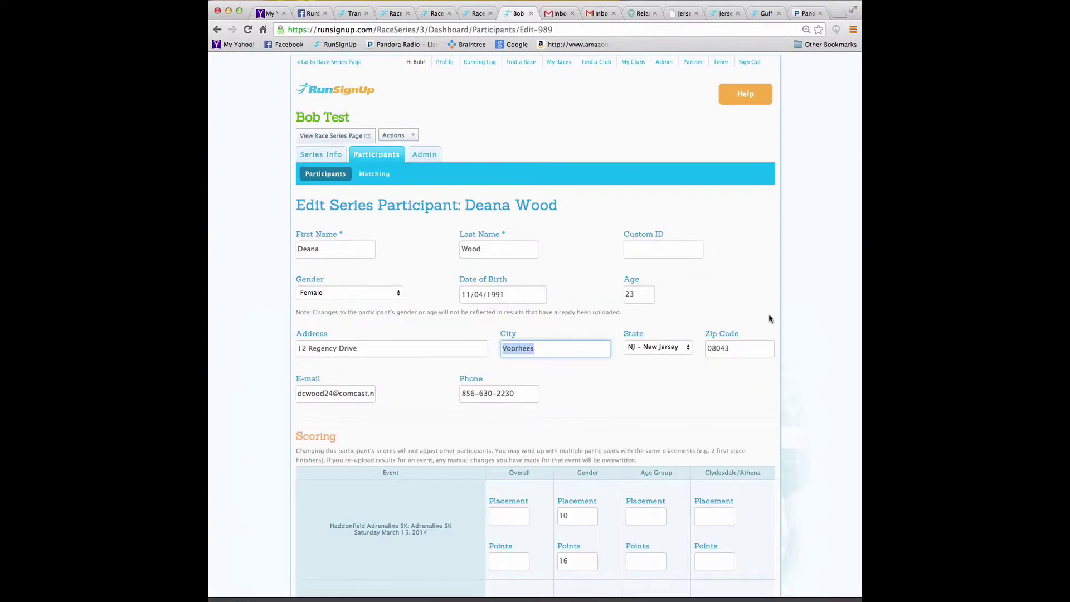
{"action": "scroll", "coordinate": [769, 318], "scroll_direction": "down", "scroll_amount": 5}
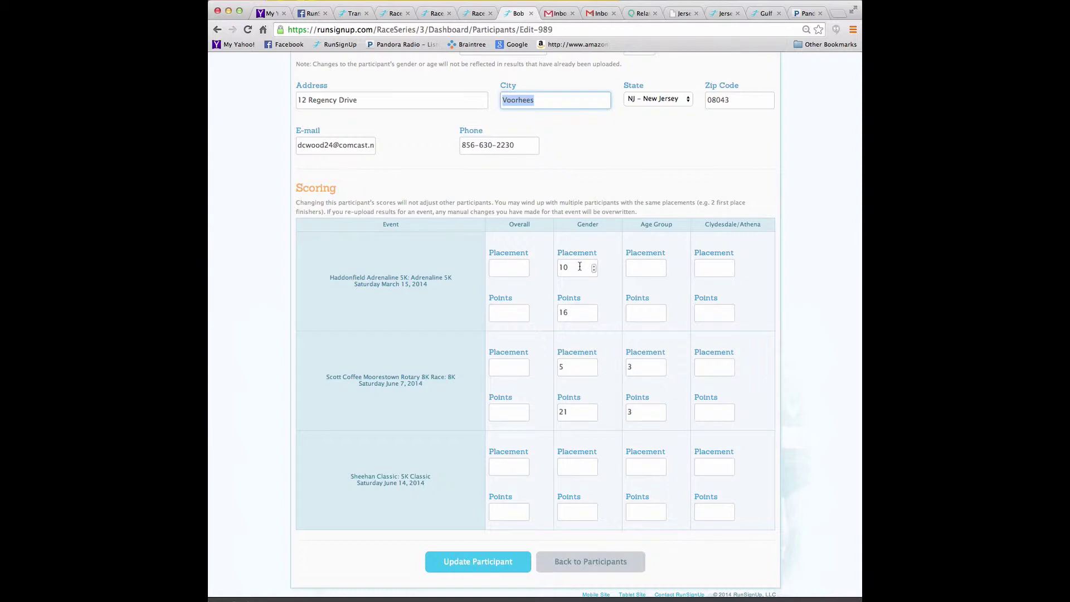
{"action": "scroll", "coordinate": [580, 266], "scroll_direction": "up", "scroll_amount": 5}
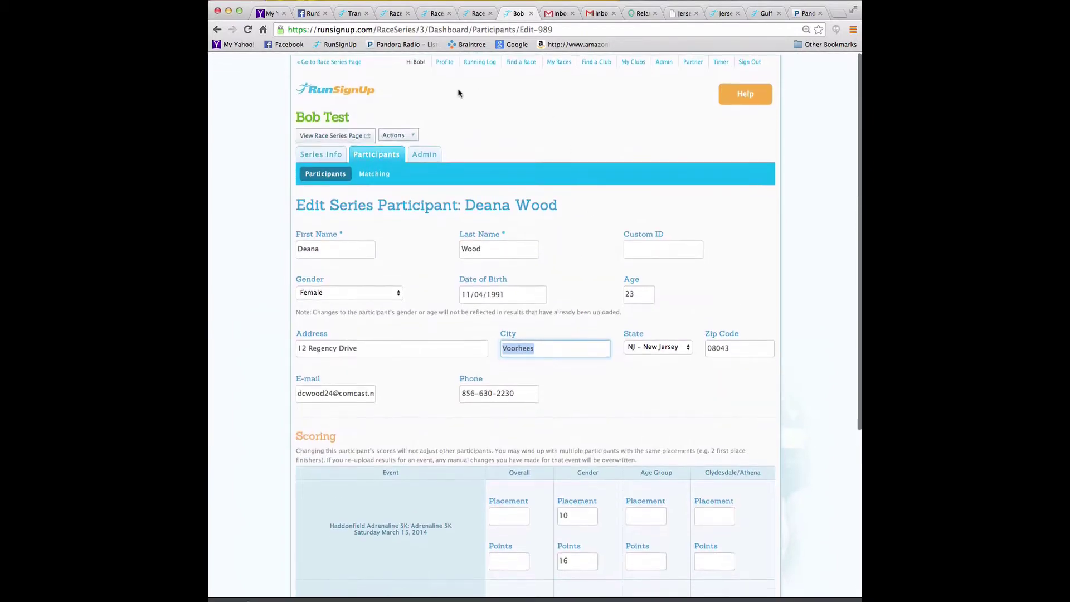
- Open the 2014 series event setup and compare its number of leaderboard results with the public series page
{"action": "left_click", "coordinate": [323, 137]}
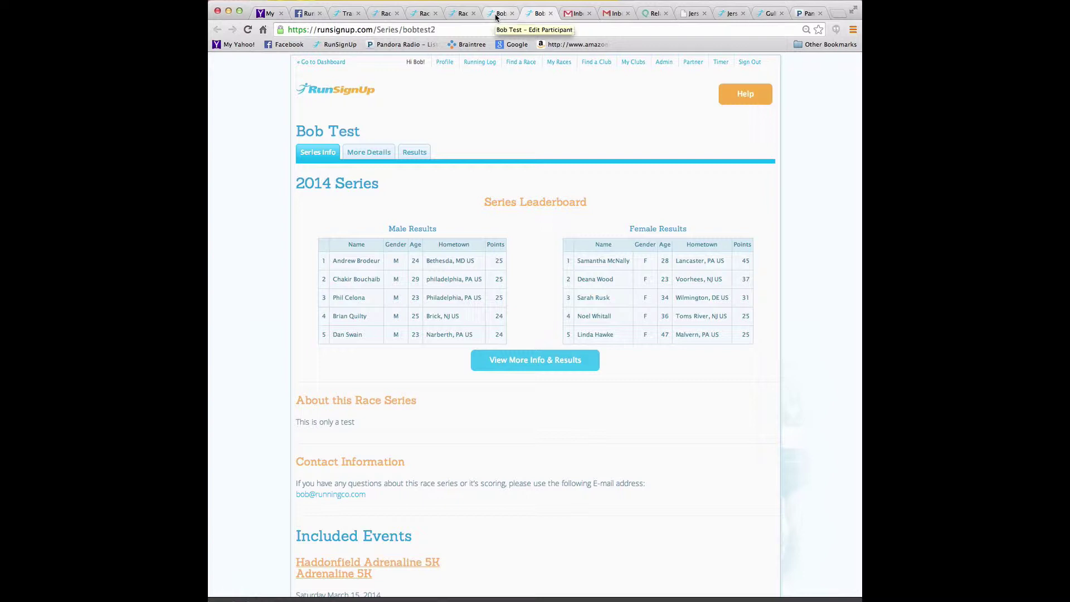
{"action": "left_click", "coordinate": [462, 14]}
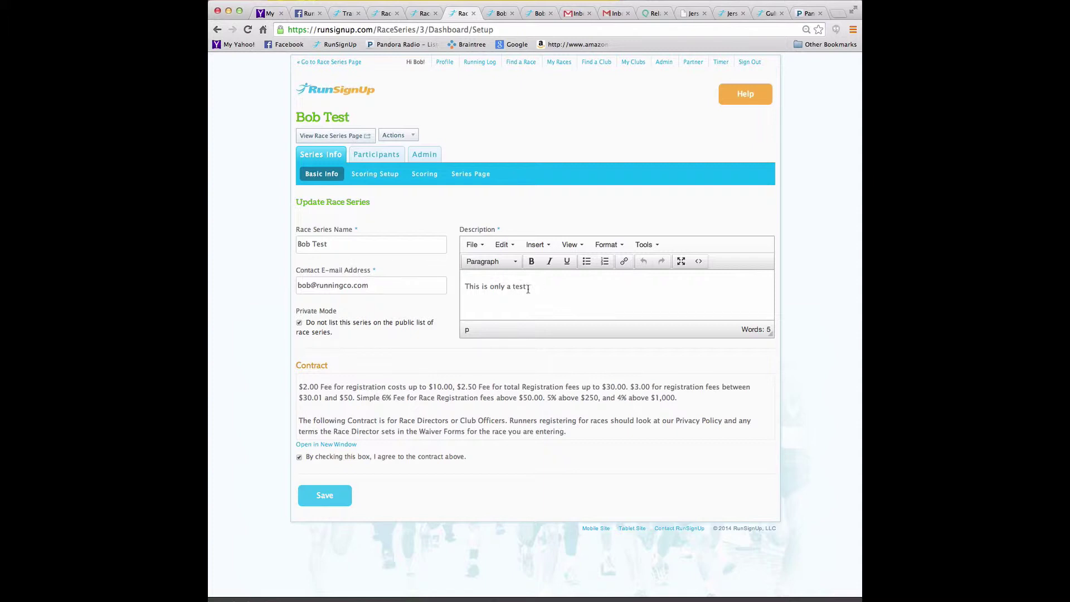
{"action": "left_click", "coordinate": [363, 176]}
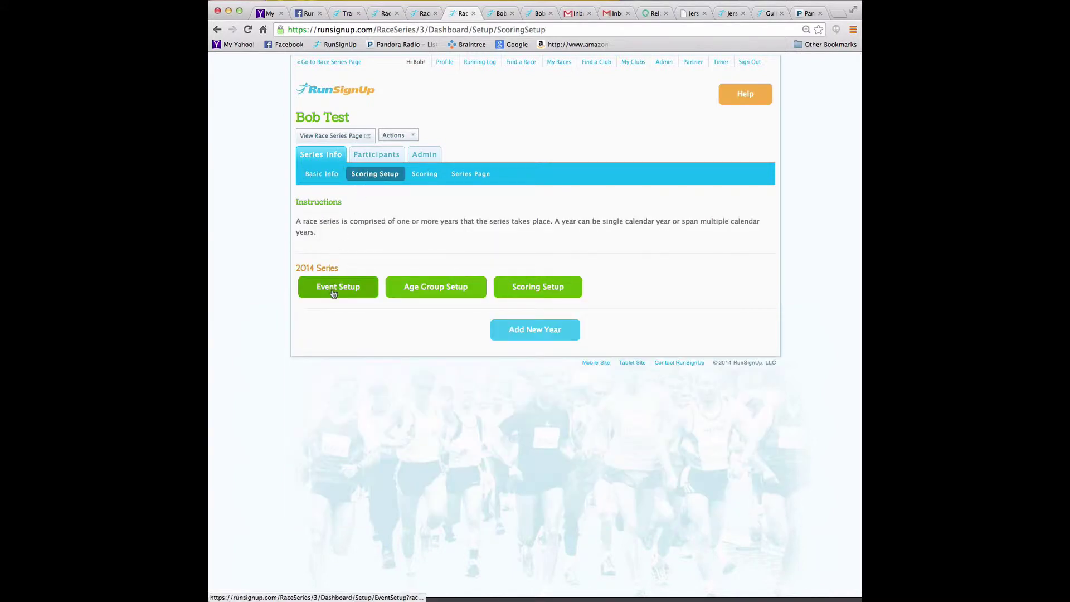
{"action": "left_click", "coordinate": [333, 292]}
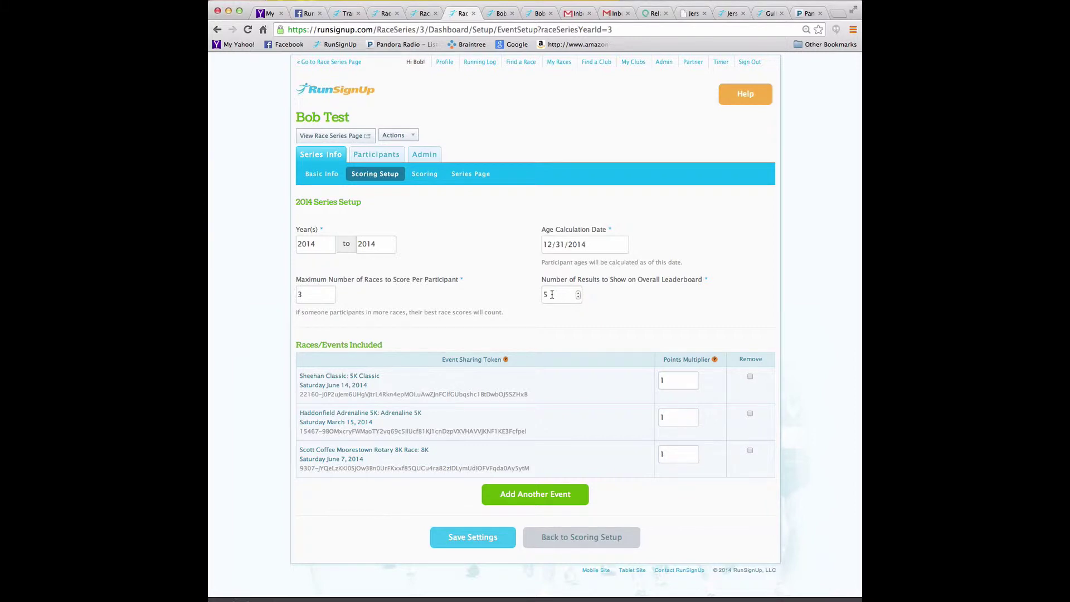
{"action": "left_click", "coordinate": [539, 13]}
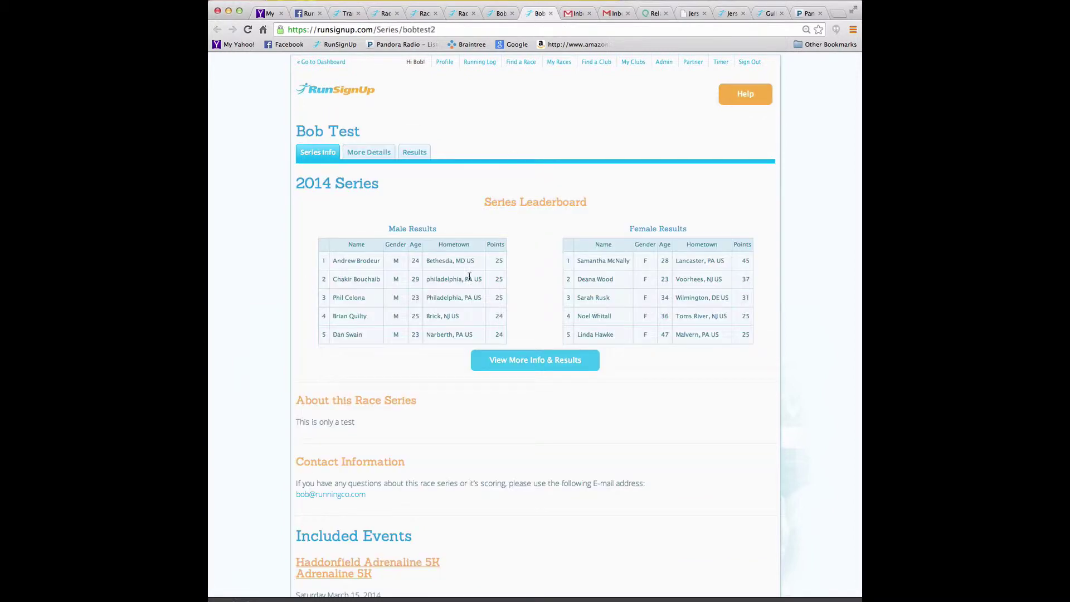
{"action": "left_click", "coordinate": [462, 14]}
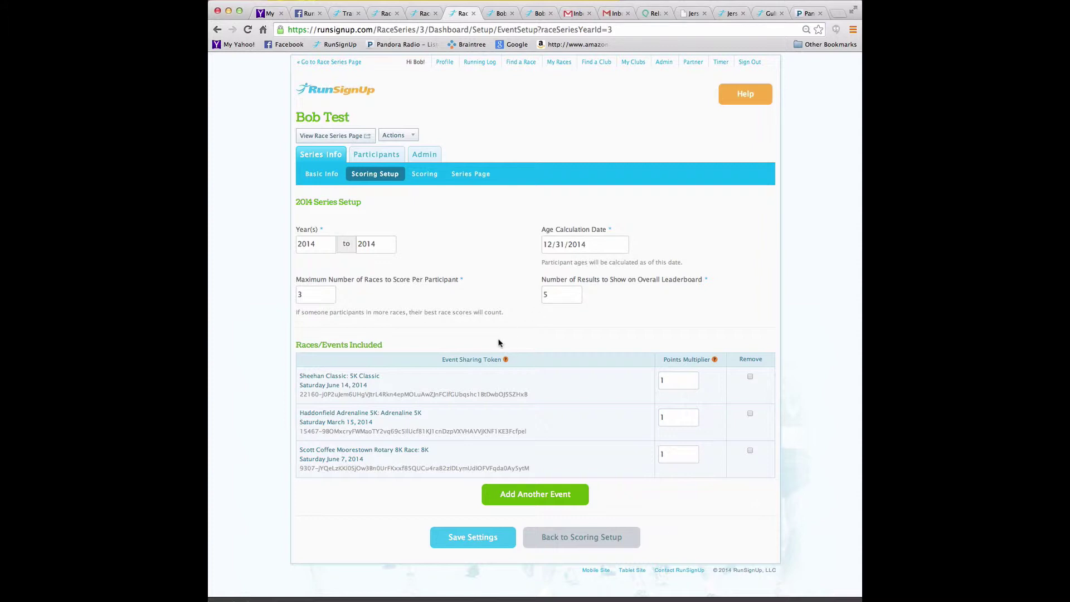
- Add a blank event row to the 2014 series and remove it again
{"action": "left_click", "coordinate": [532, 493]}
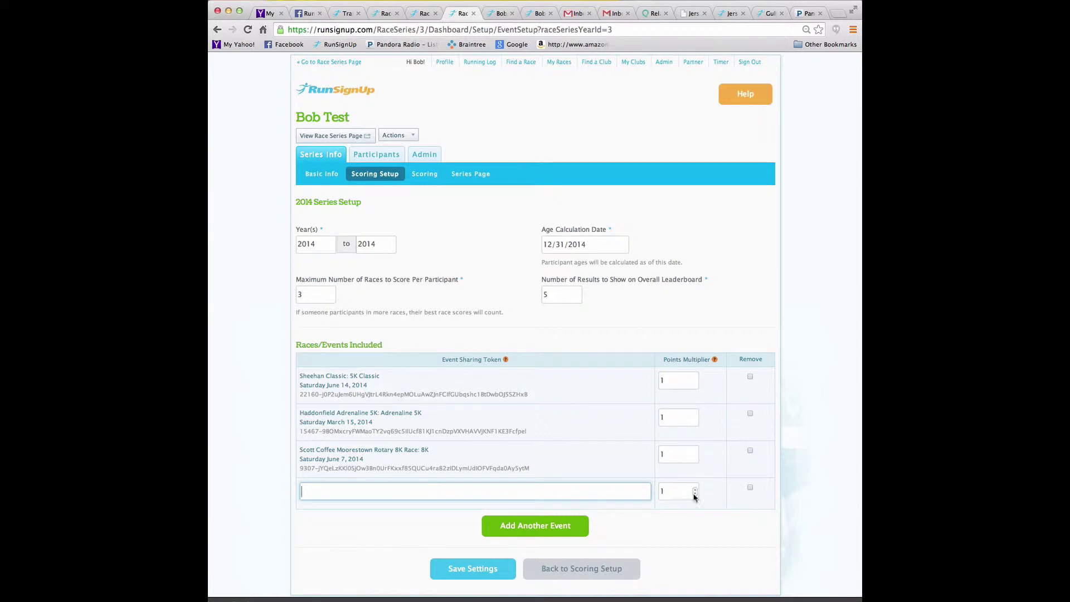
{"action": "left_click", "coordinate": [749, 488]}
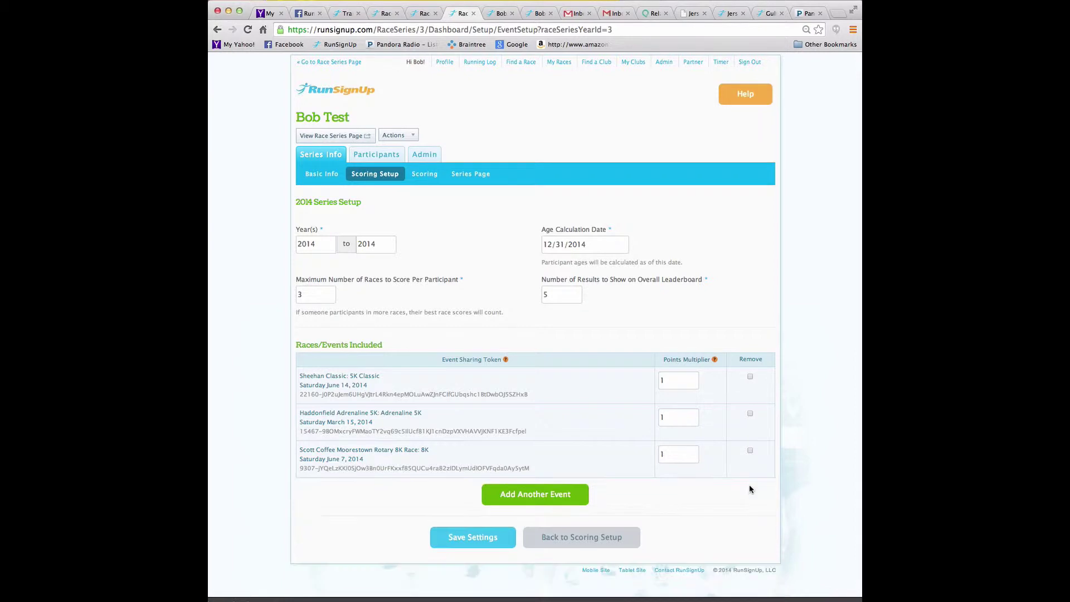
- Look up the 5K Classic's event sharing token in the Sheehan Classic's information sharing settings and return to the series event setup
{"action": "left_click", "coordinate": [420, 14]}
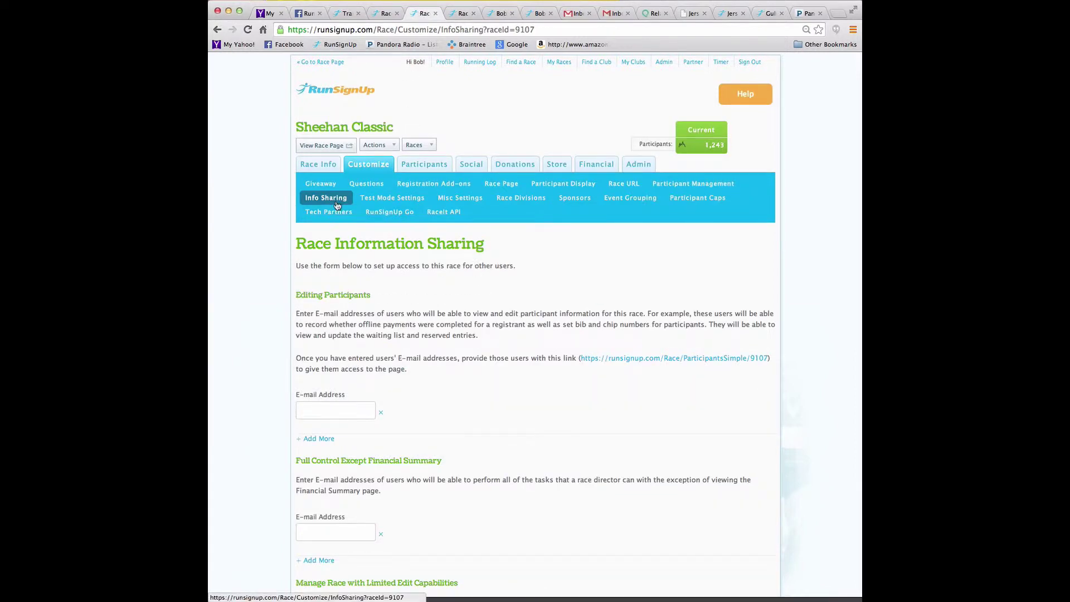
{"action": "scroll", "coordinate": [485, 306], "scroll_direction": "down", "scroll_amount": 15}
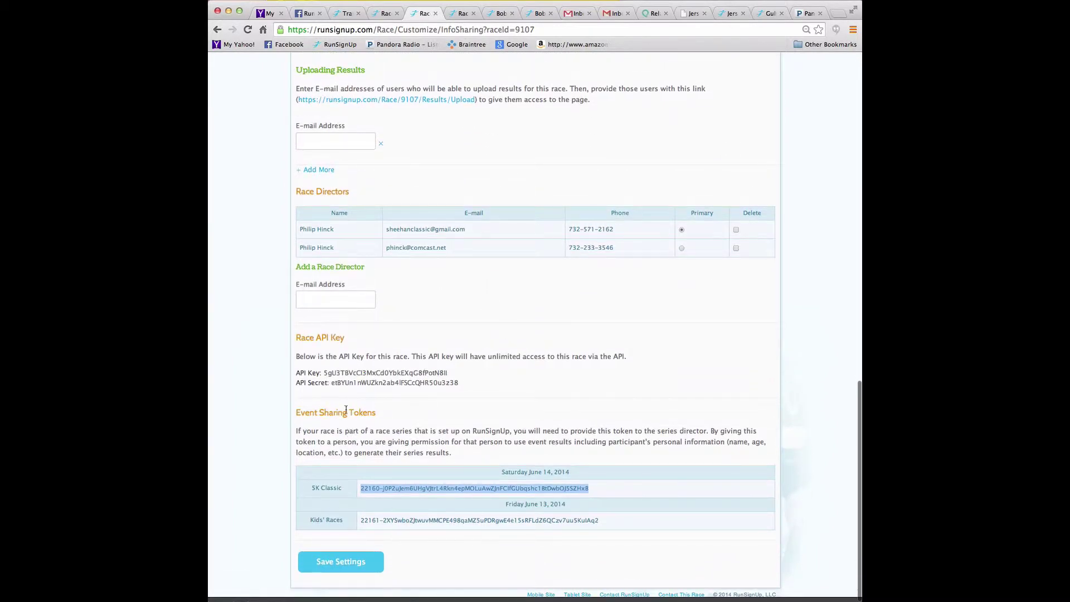
{"action": "left_click", "coordinate": [446, 490]}
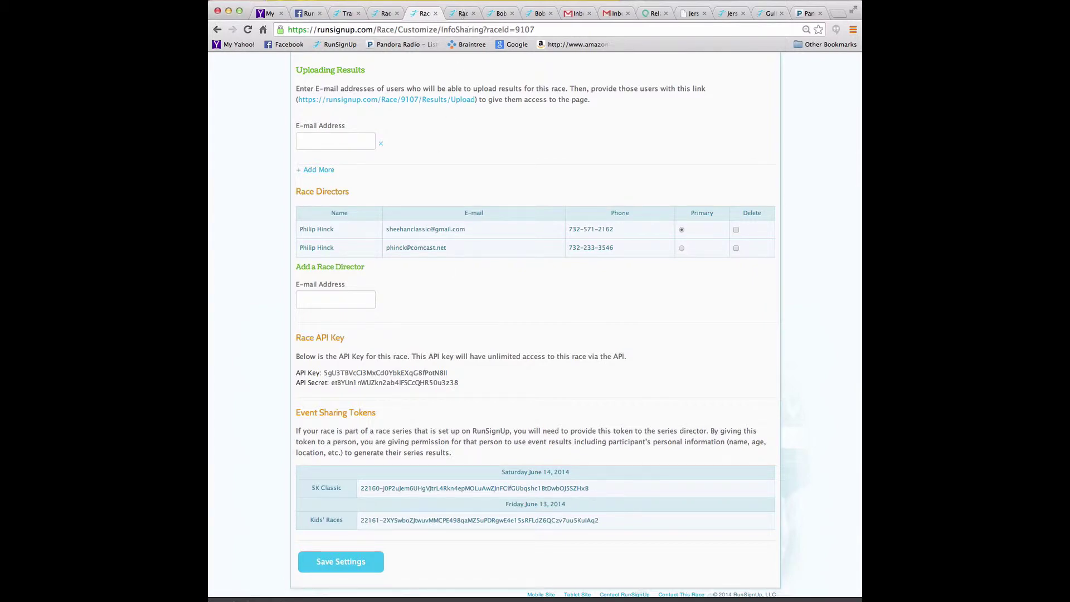
{"action": "left_click", "coordinate": [465, 15]}
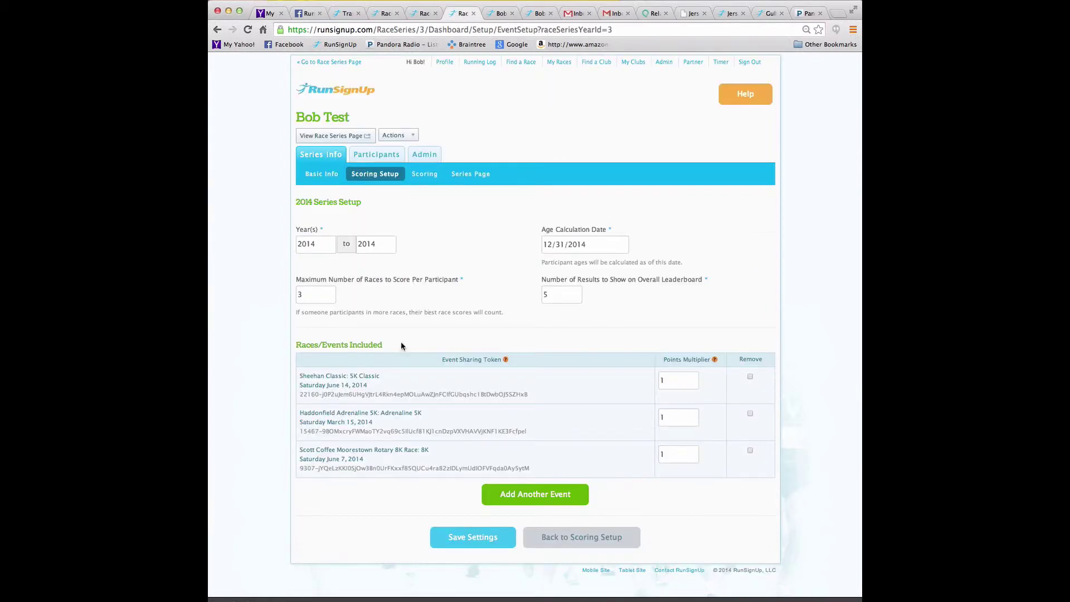
- Add a blank event row, try a points multiplier of 2.5 for the Sheehan Classic, restore it to 1 and leave without saving
{"action": "left_click", "coordinate": [518, 495]}
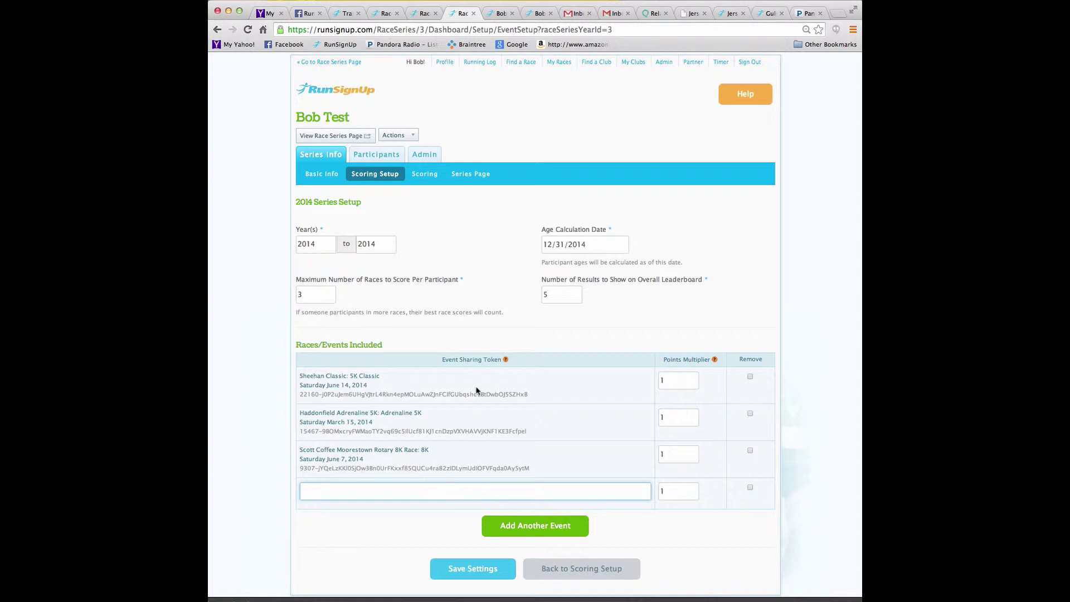
{"action": "left_click", "coordinate": [380, 376]}
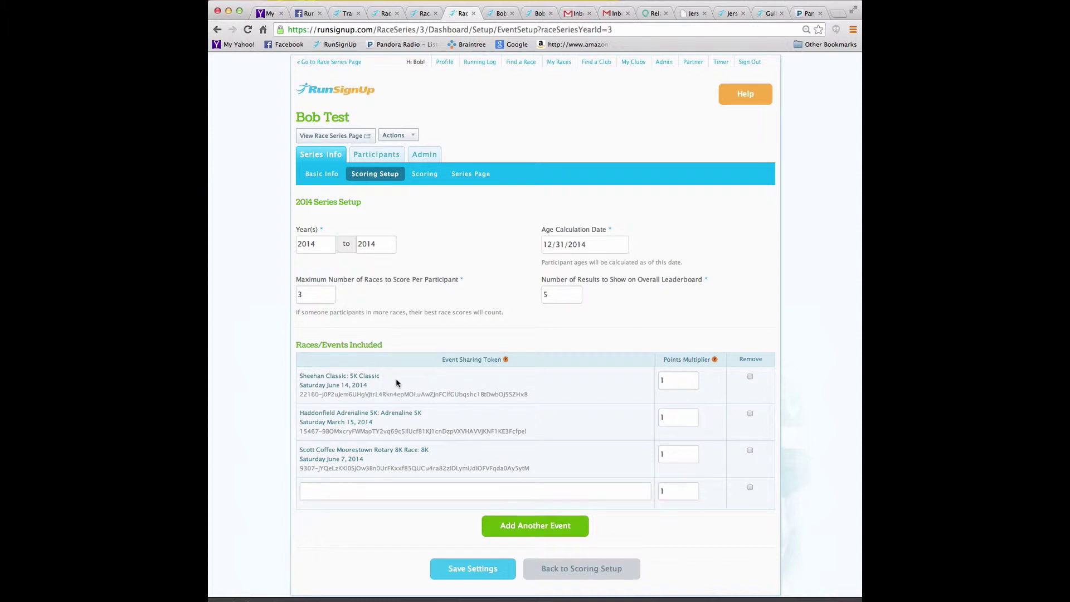
{"action": "left_click", "coordinate": [671, 381]}
{"action": "key", "text": "BackSpace"}
{"action": "type", "text": "2.5"}
{"action": "key", "text": "BackSpace"}
{"action": "key", "text": "BackSpace"}
{"action": "key", "text": "BackSpace"}
{"action": "type", "text": "1"}
{"action": "left_click", "coordinate": [578, 578]}
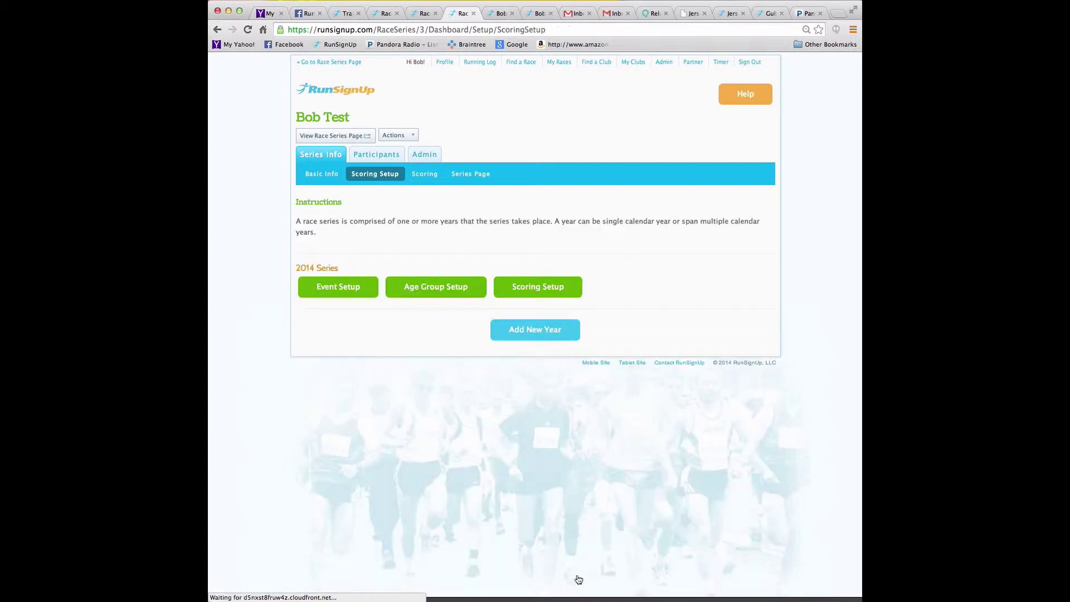
- Generate the 2014 series age groups with quick setup, using 10 ages per group from age 10 to 99
{"action": "left_click", "coordinate": [420, 285]}
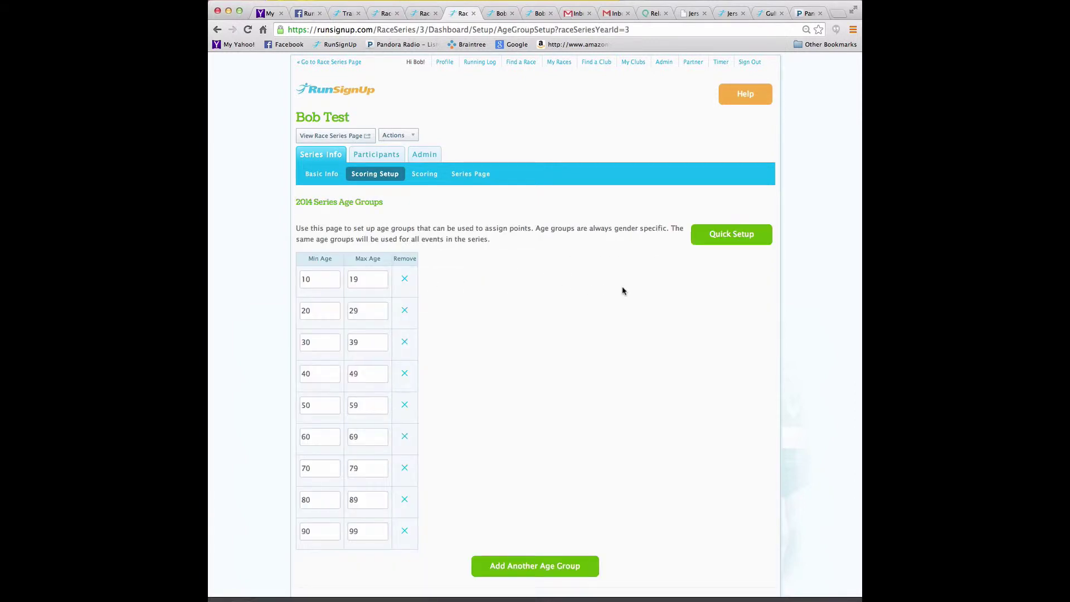
{"action": "left_click", "coordinate": [721, 239]}
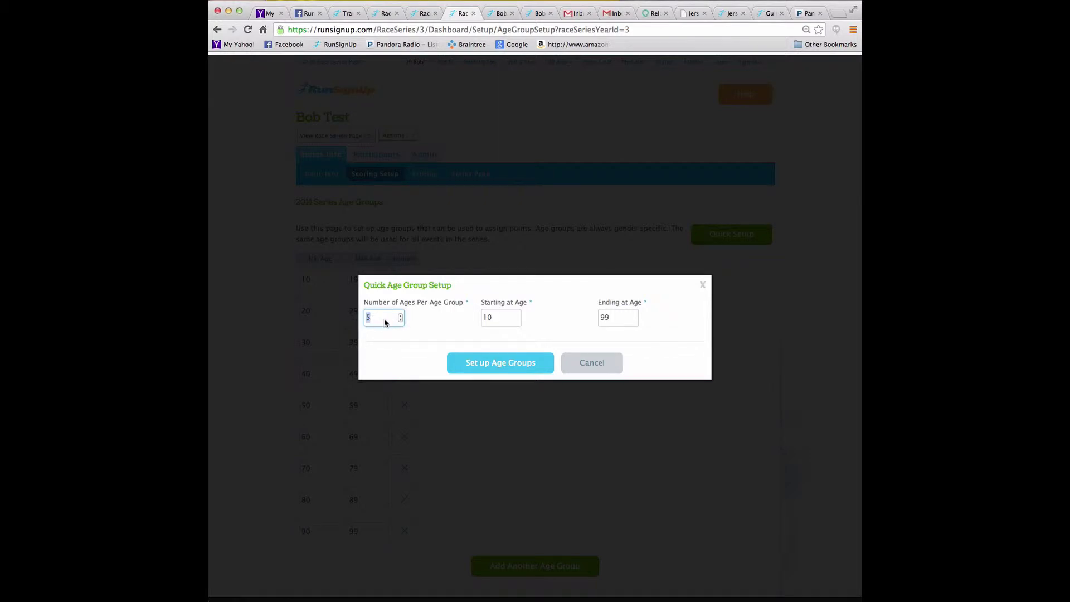
{"action": "type", "text": "10"}
{"action": "left_click", "coordinate": [509, 367]}
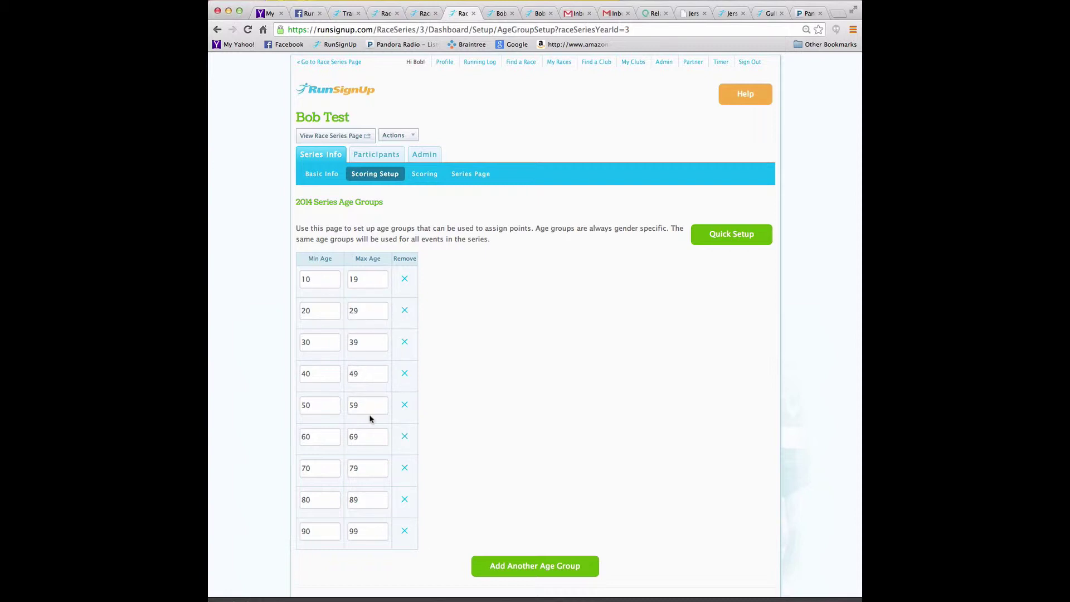
- Remove the 90–99 age group, extend the group starting at 80 to a maximum age of 99, and save the age groups
{"action": "left_click", "coordinate": [404, 532]}
{"action": "left_click", "coordinate": [366, 500]}
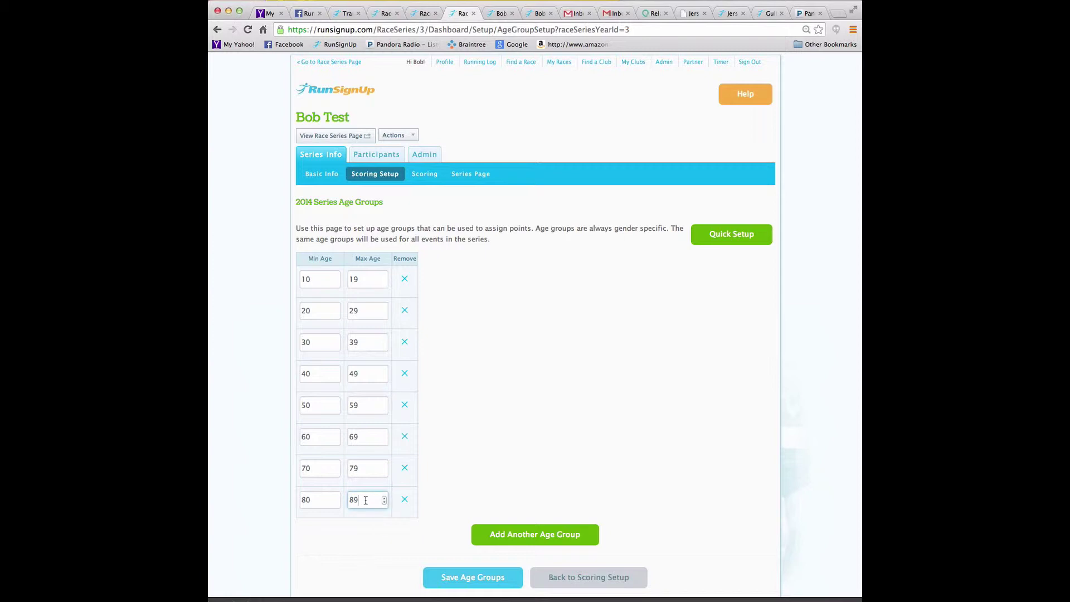
{"action": "key", "text": "BackSpace"}
{"action": "key", "text": "BackSpace"}
{"action": "type", "text": "99"}
{"action": "left_click", "coordinate": [477, 578]}
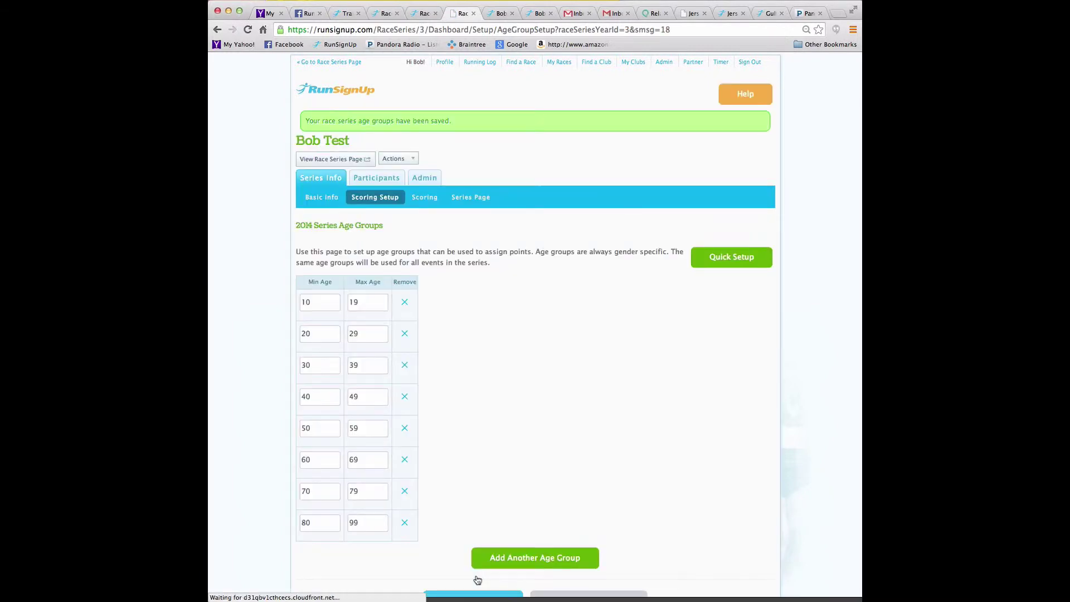
- Open the 2014 series scoring setup and examine the scoring field options, keeping Finishing Position
{"action": "scroll", "coordinate": [477, 580], "scroll_direction": "down", "scroll_amount": 2}
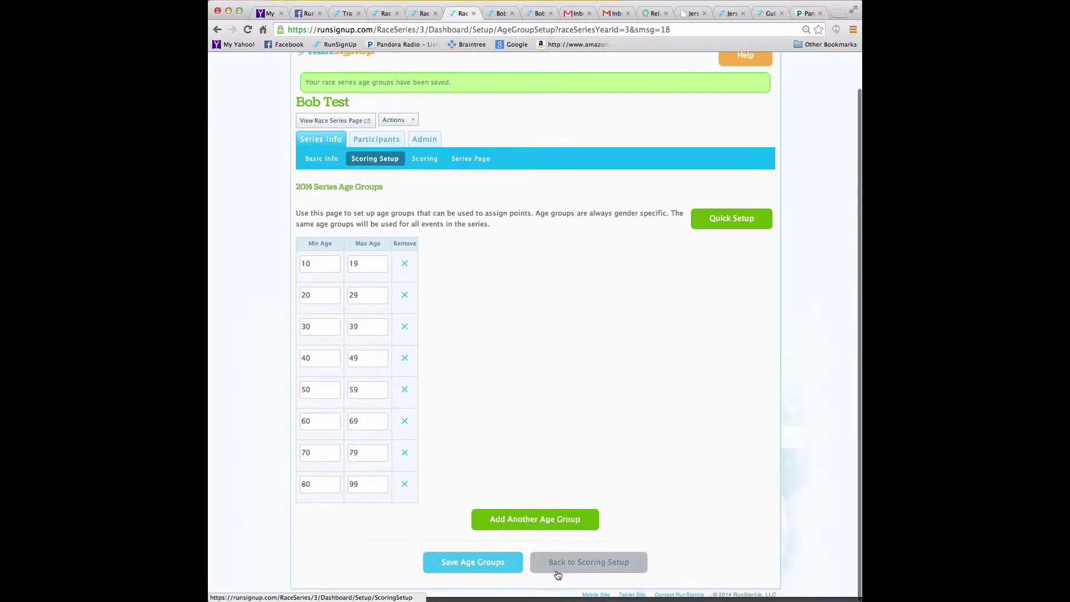
{"action": "left_click", "coordinate": [559, 574]}
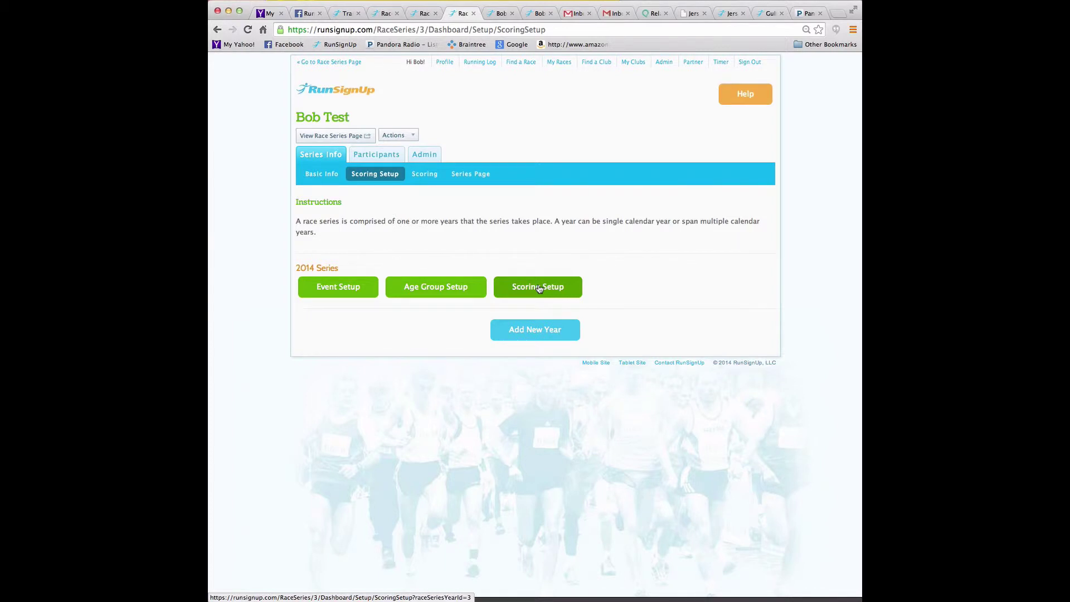
{"action": "left_click", "coordinate": [539, 288]}
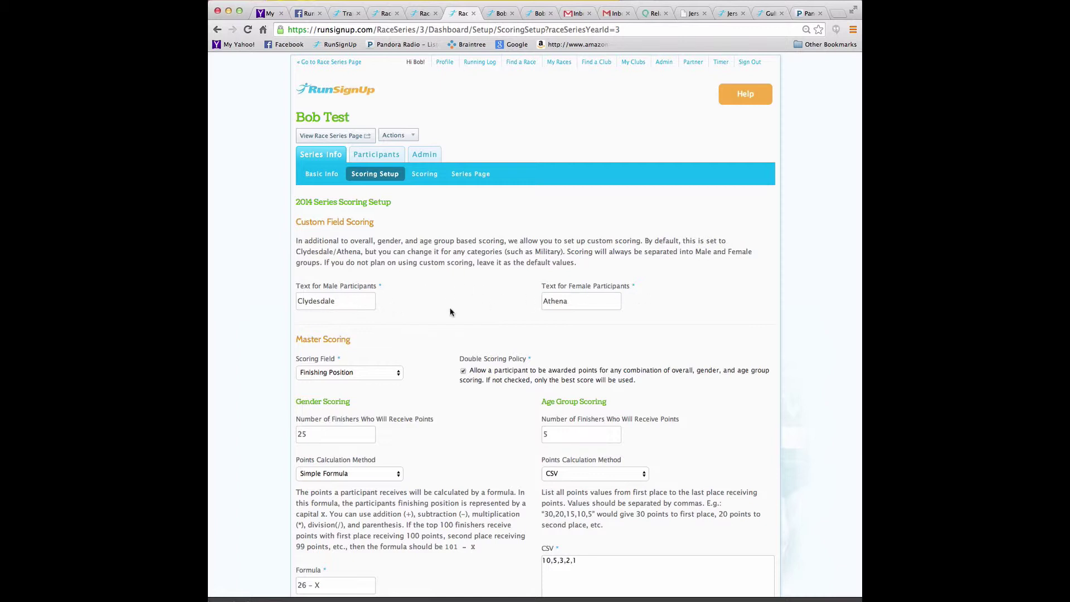
{"action": "scroll", "coordinate": [451, 311], "scroll_direction": "down", "scroll_amount": 4}
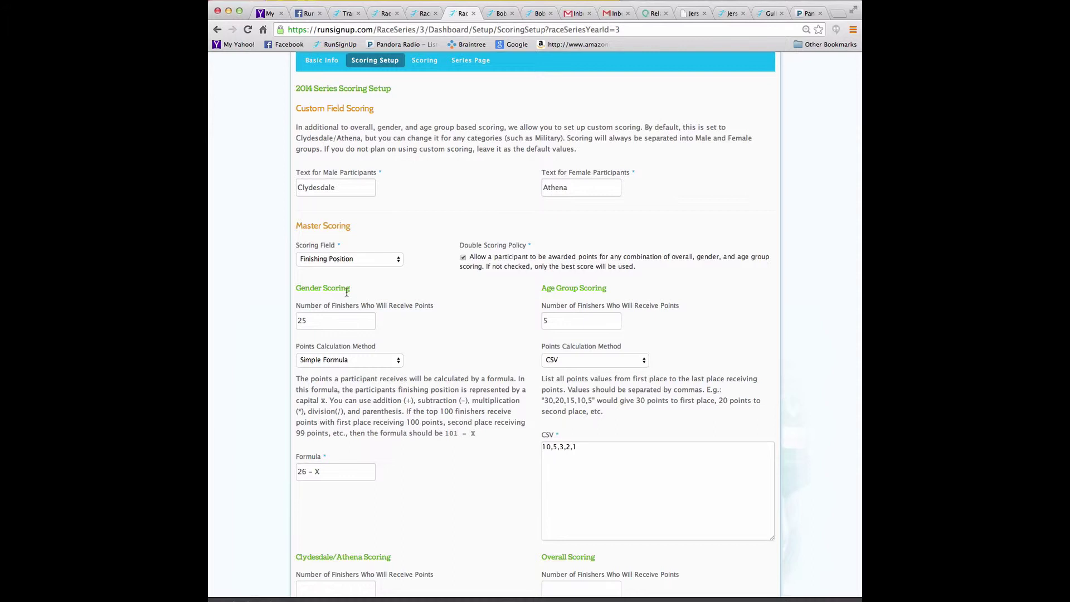
{"action": "scroll", "coordinate": [347, 292], "scroll_direction": "down", "scroll_amount": 1}
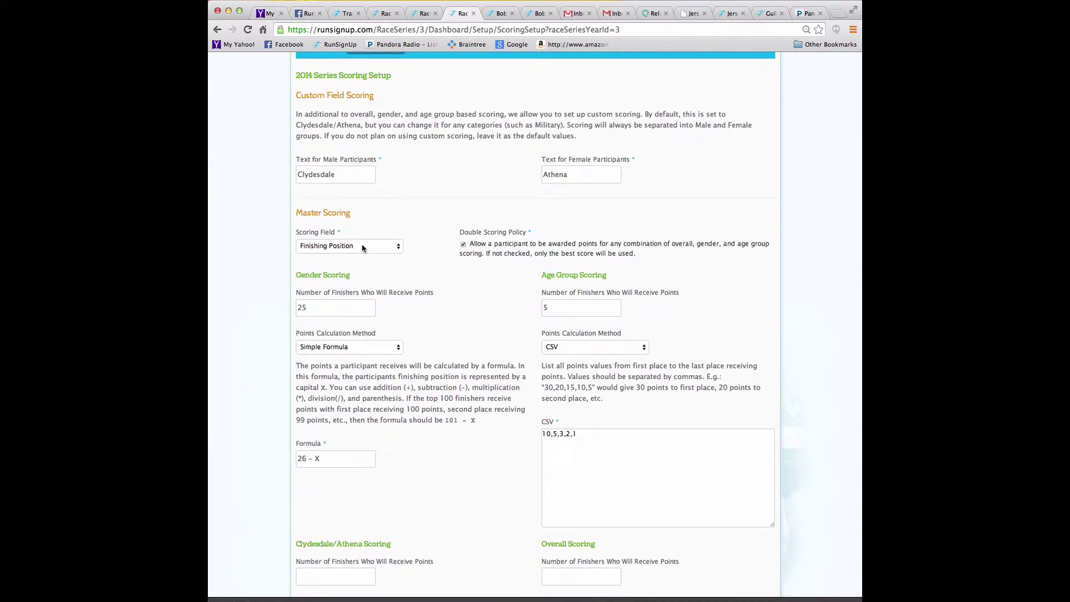
{"action": "left_click", "coordinate": [363, 247]}
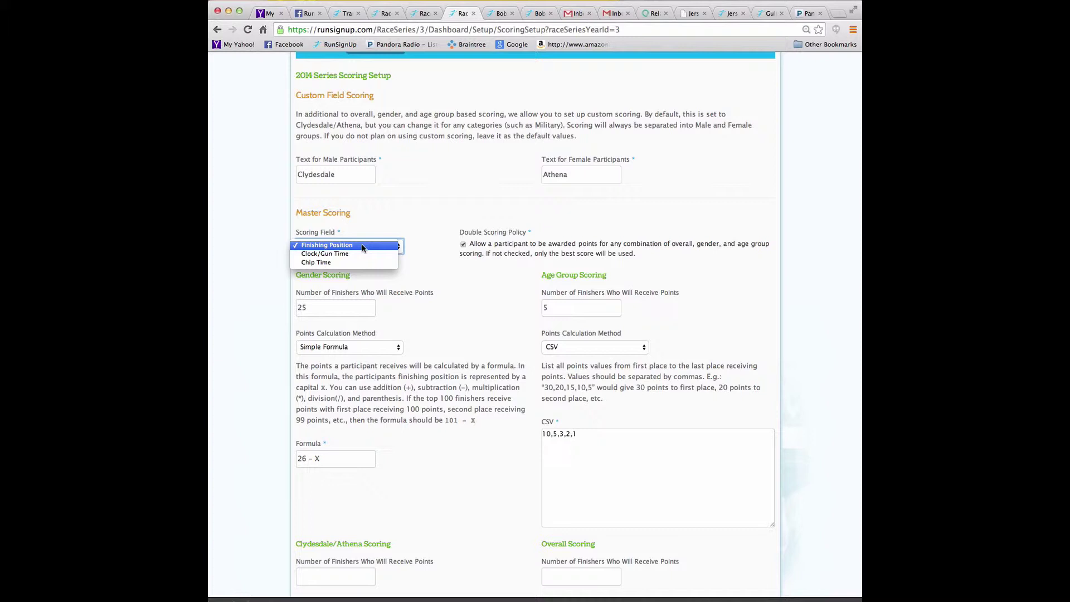
{"action": "left_click", "coordinate": [362, 246]}
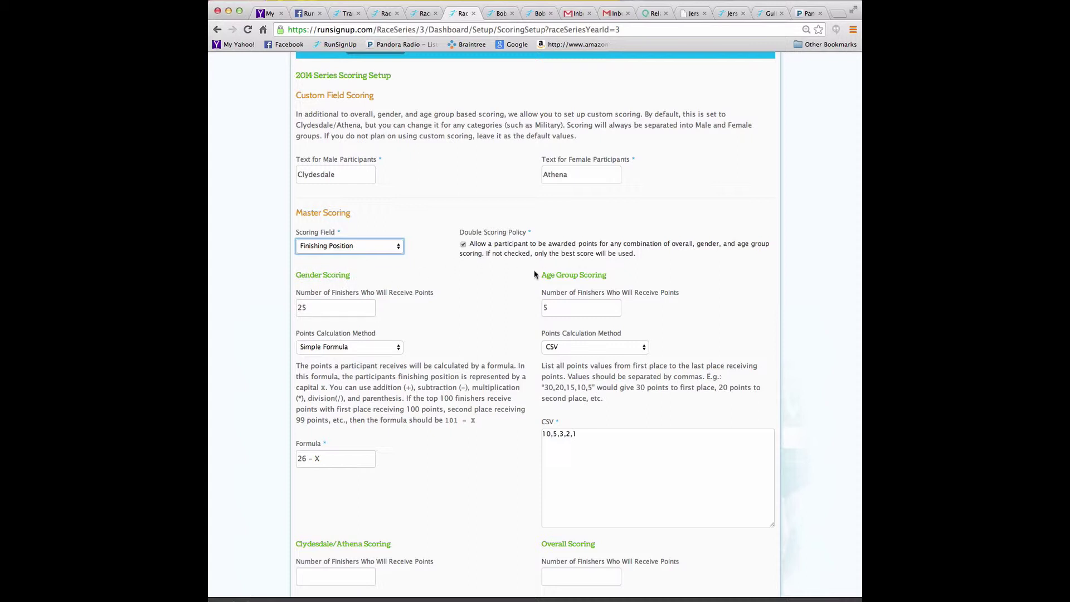
- Examine the master scoring's calculation methods, keeping Simple Formula for gender scoring and CSV for age group scoring
{"action": "scroll", "coordinate": [507, 302], "scroll_direction": "down", "scroll_amount": 3}
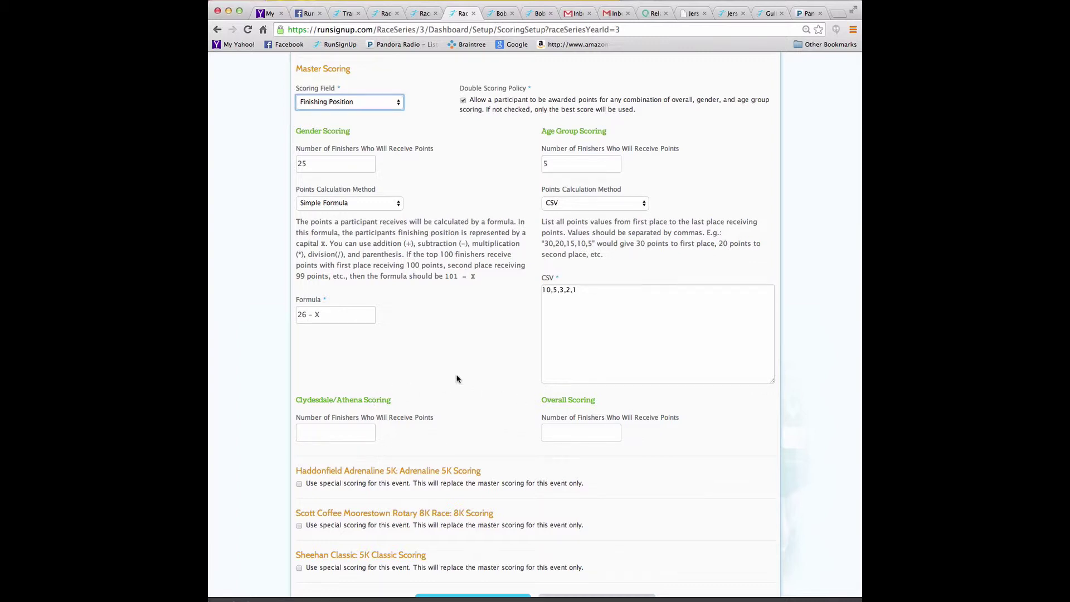
{"action": "scroll", "coordinate": [446, 331], "scroll_direction": "up", "scroll_amount": 2}
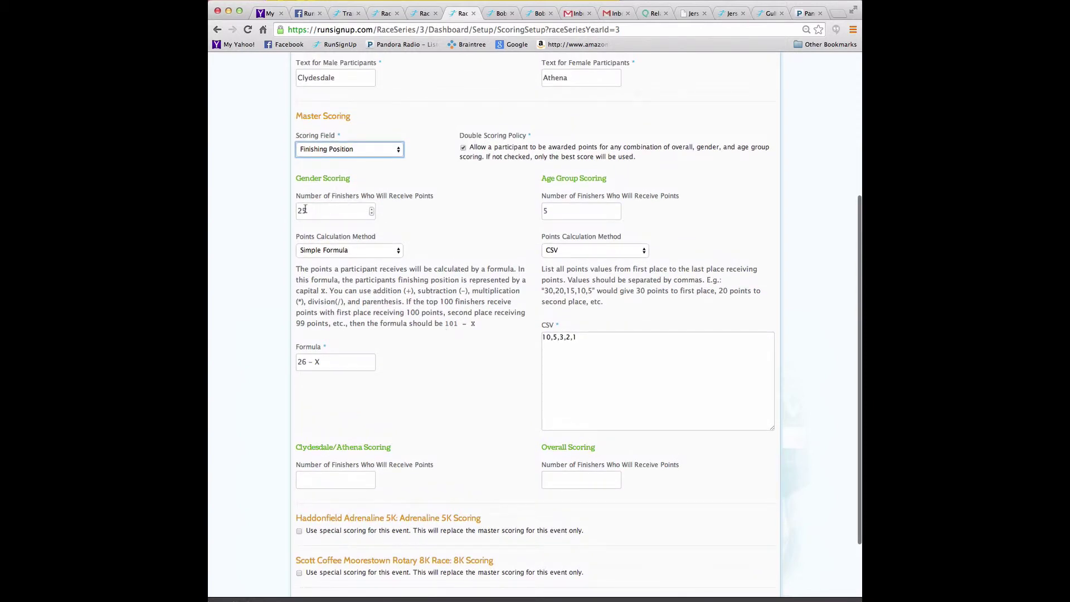
{"action": "left_click_drag", "start_coordinate": [305, 210], "coordinate": [292, 211]}
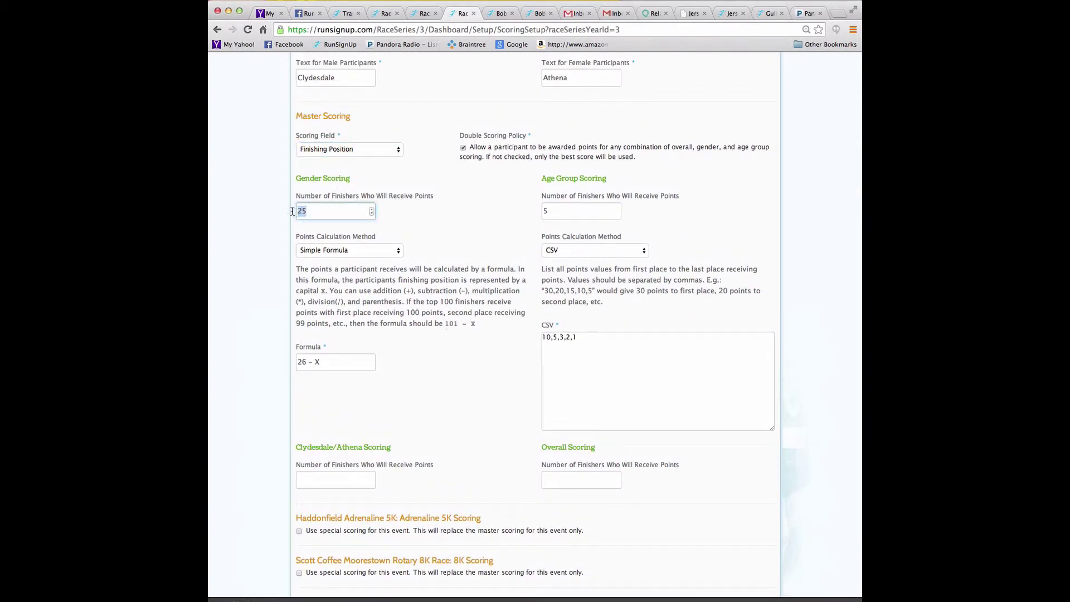
{"action": "left_click", "coordinate": [360, 252]}
{"action": "left_click", "coordinate": [360, 252]}
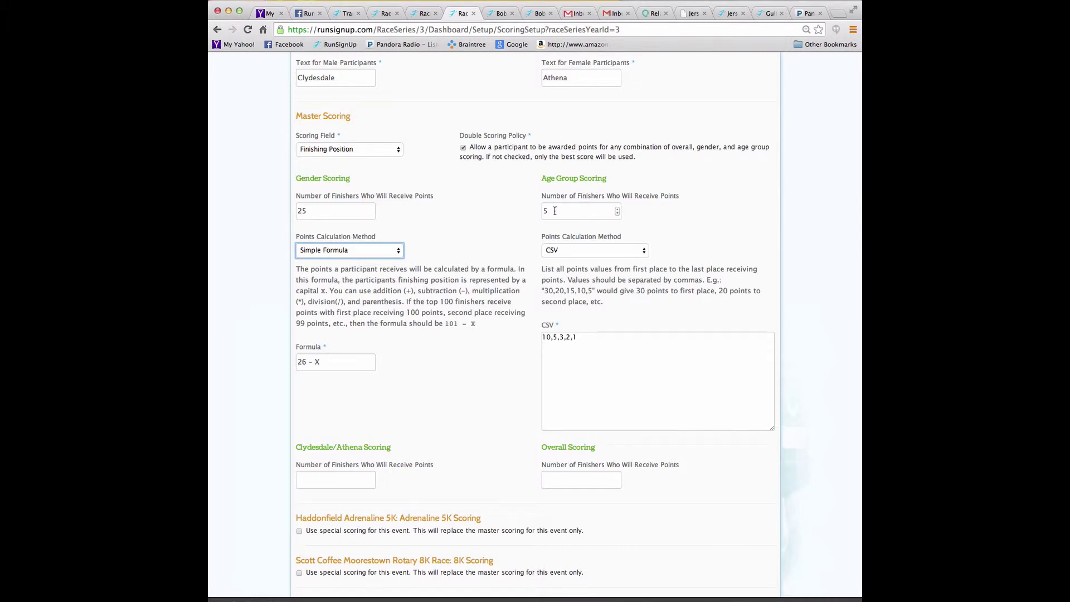
{"action": "left_click", "coordinate": [566, 255]}
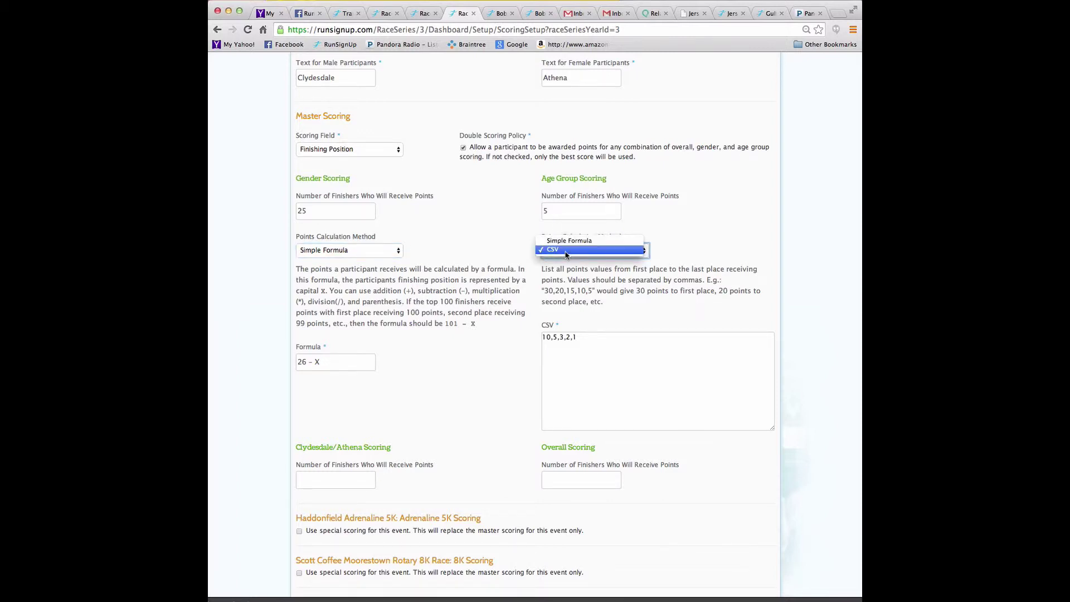
{"action": "left_click", "coordinate": [566, 254]}
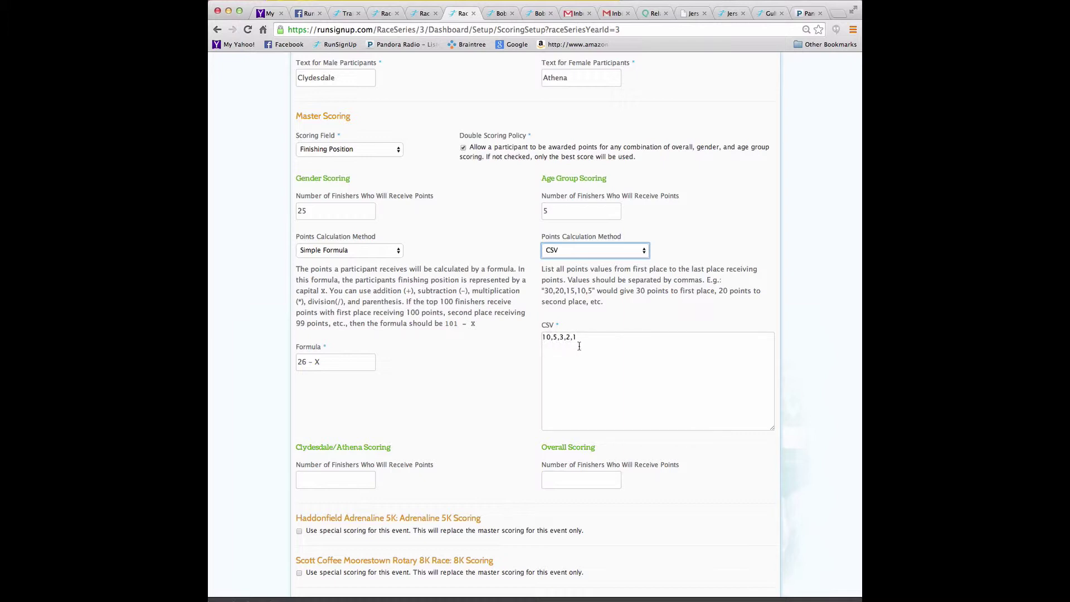
- Change the age group scoring's CSV points list to 10,9,8,7,6,5,4,3,2,1
{"action": "left_click", "coordinate": [549, 338]}
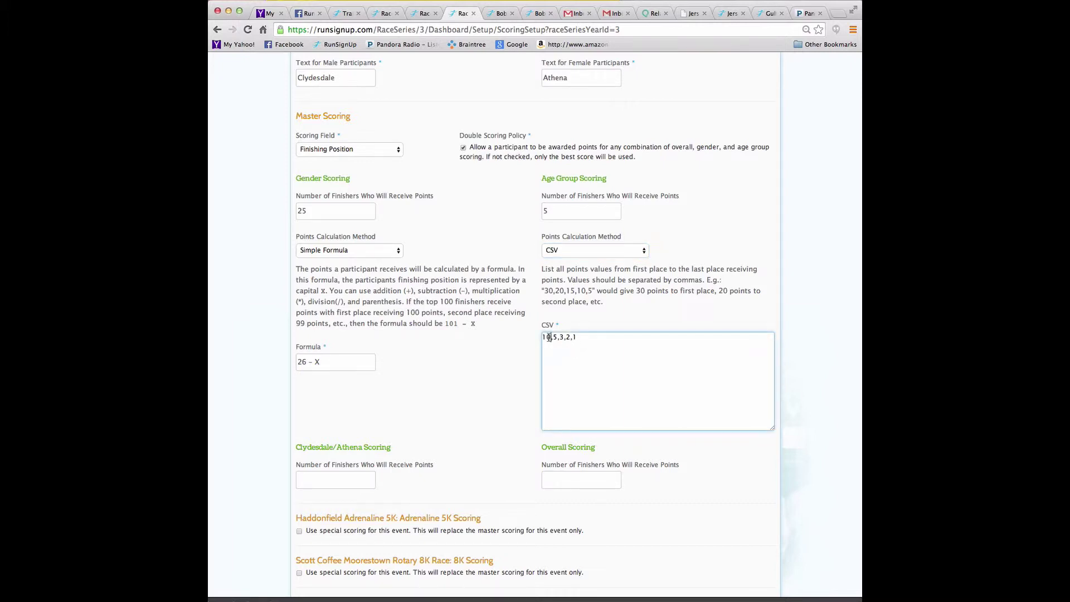
{"action": "key", "text": "BackSpace"}
{"action": "key", "text": "BackSpace"}
{"action": "type", "text": "8"}
{"action": "key", "text": "BackSpace"}
{"action": "type", "text": "10,9,8,7,6"}
{"action": "key", "text": "Right"}
{"action": "key", "text": "Right"}
{"action": "type", "text": ",4"}
- Set the number of age group finishers who receive points to 10 and save the scoring settings
{"action": "left_click", "coordinate": [560, 210]}
{"action": "key", "text": "BackSpace"}
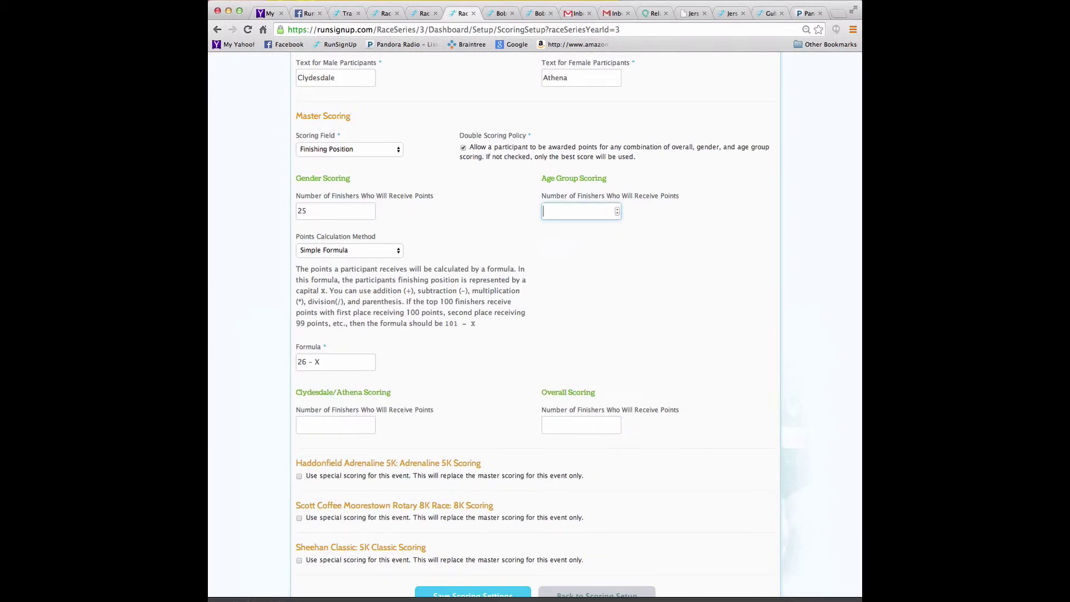
{"action": "type", "text": "10"}
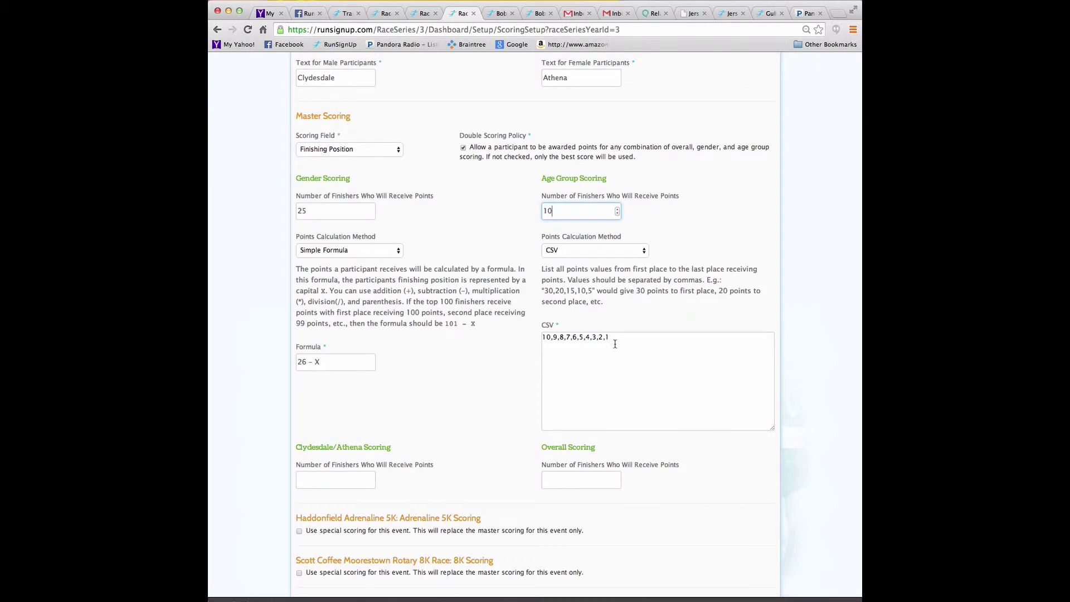
{"action": "scroll", "coordinate": [614, 344], "scroll_direction": "down", "scroll_amount": 3}
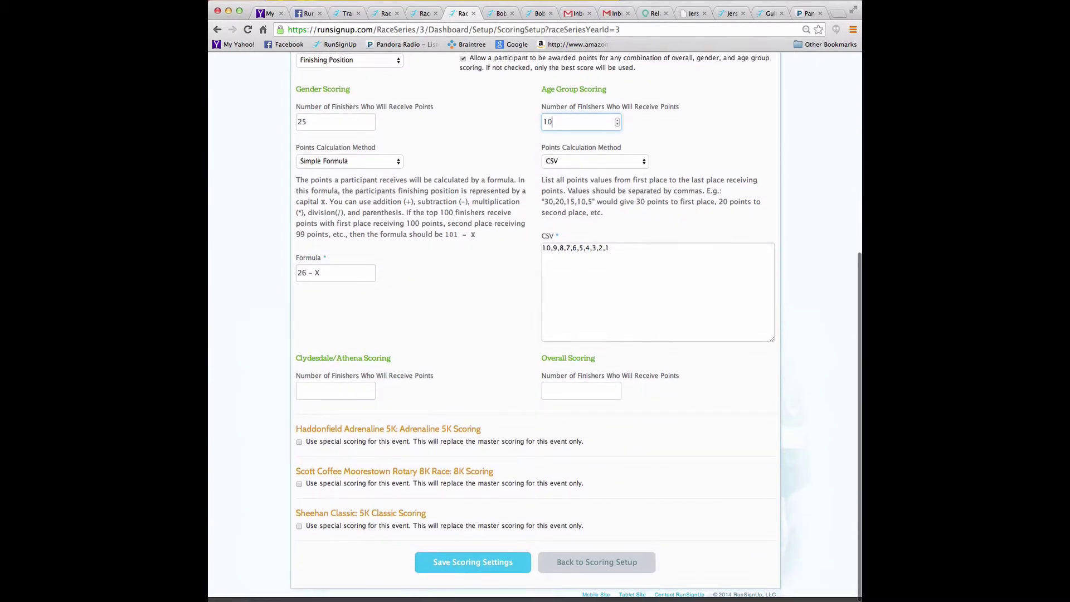
{"action": "left_click", "coordinate": [476, 562]}
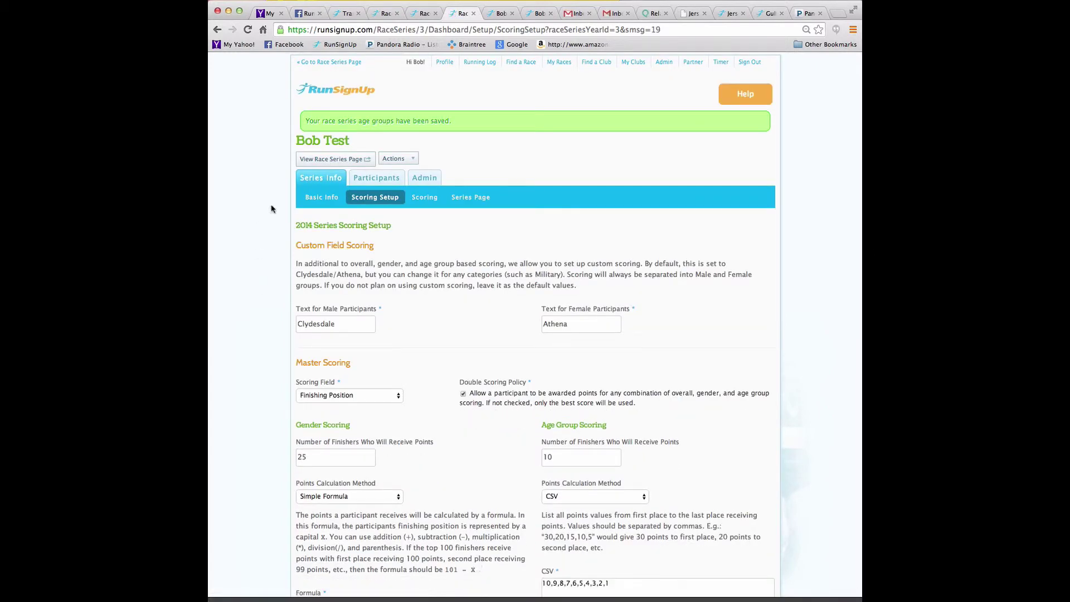
- Review the Haddonfield Adrenaline 5K results re-upload options in the 2014 series scoring, selecting RunSignUp – Preliminary 5K Results without uploading
{"action": "left_click", "coordinate": [359, 204]}
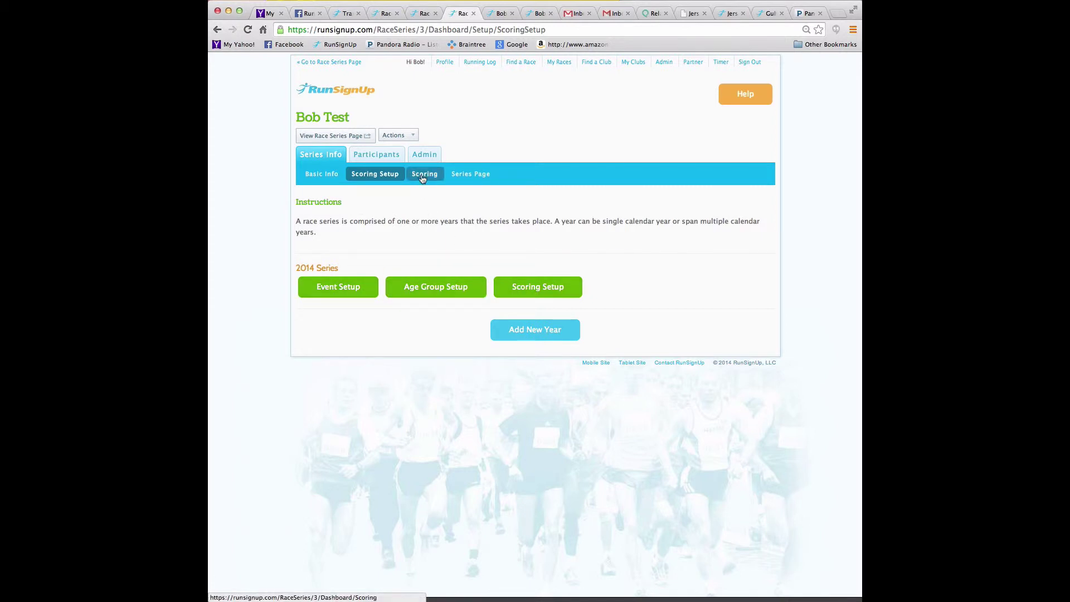
{"action": "left_click", "coordinate": [422, 177]}
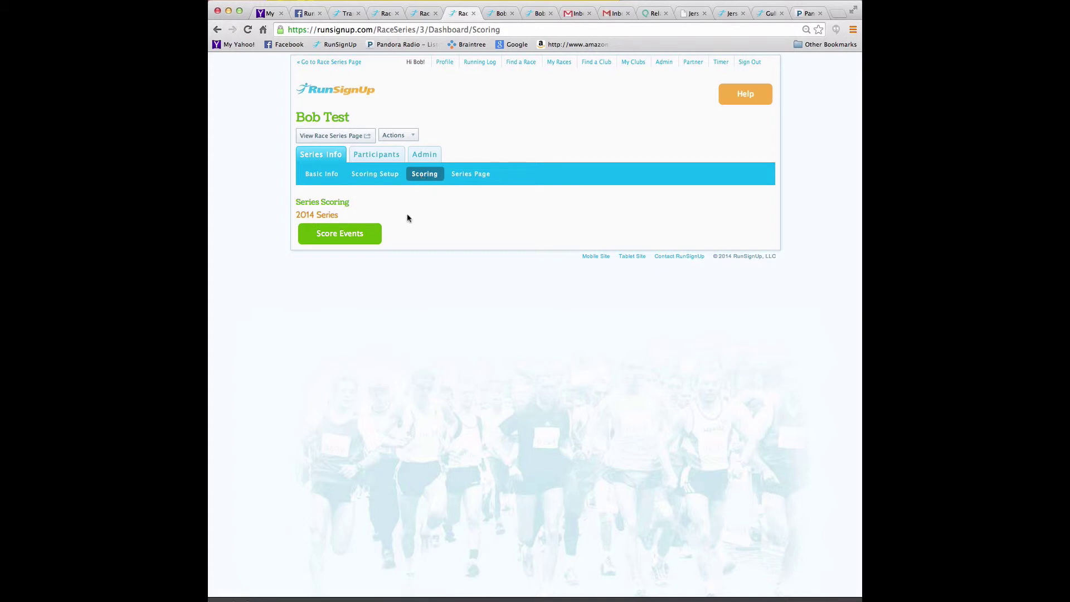
{"action": "left_click", "coordinate": [320, 236]}
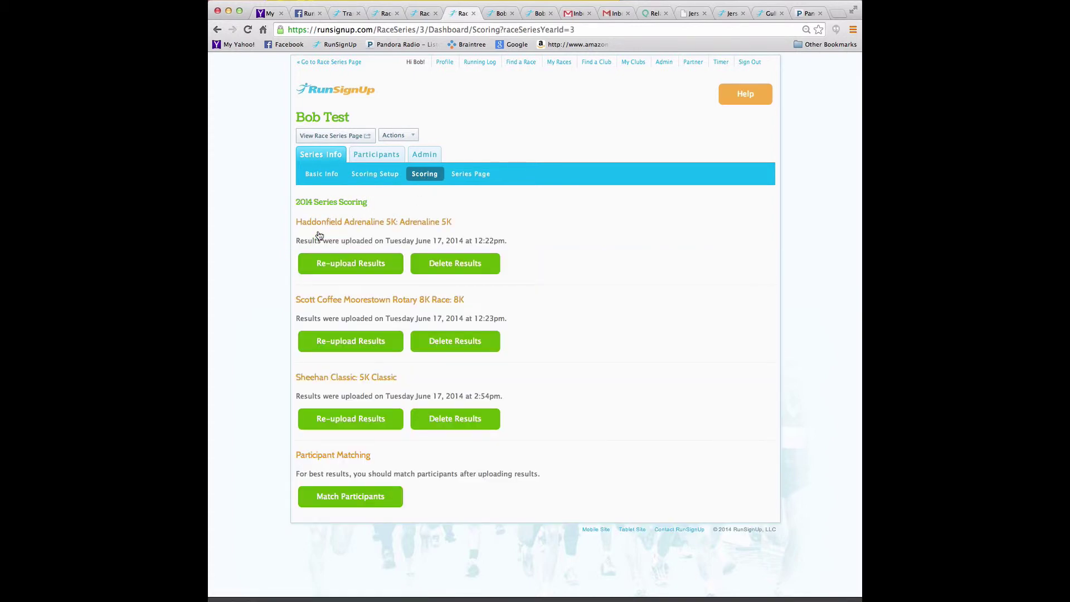
{"action": "left_click", "coordinate": [348, 262]}
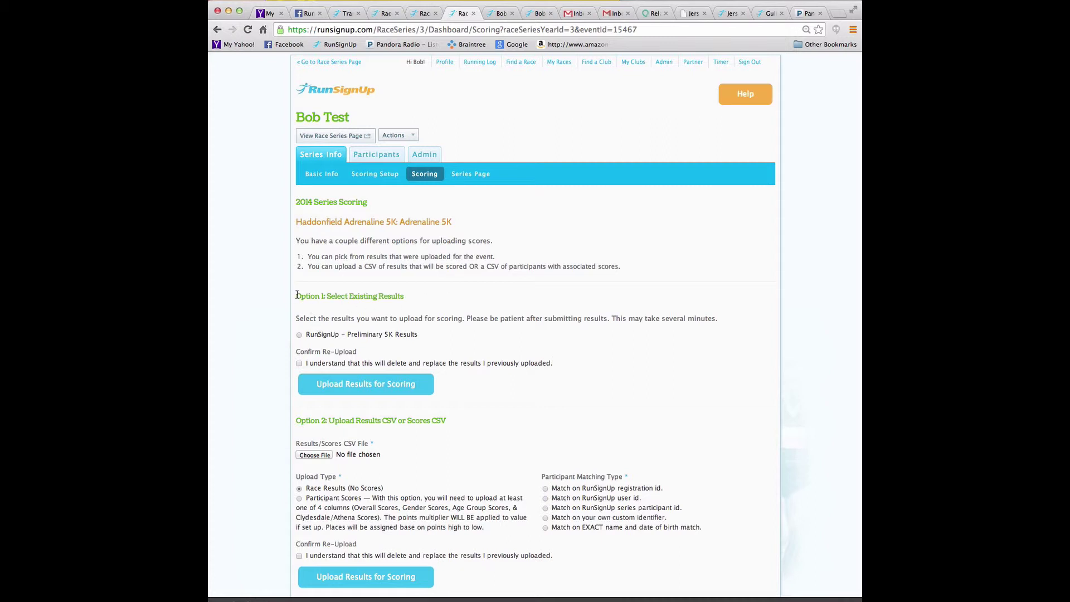
{"action": "left_click_drag", "start_coordinate": [296, 294], "coordinate": [429, 300]}
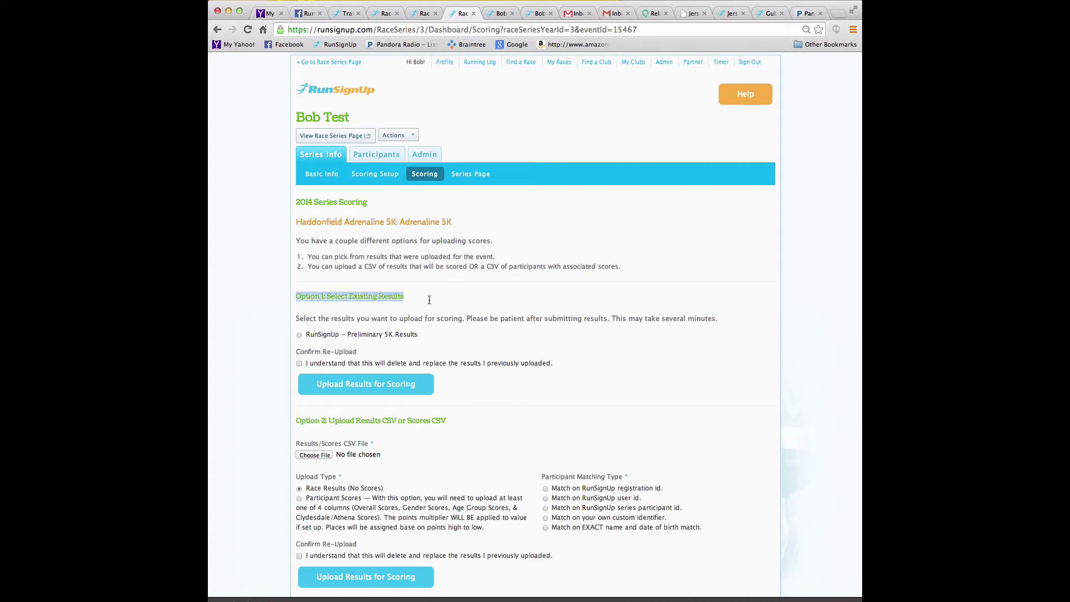
{"action": "left_click", "coordinate": [429, 300]}
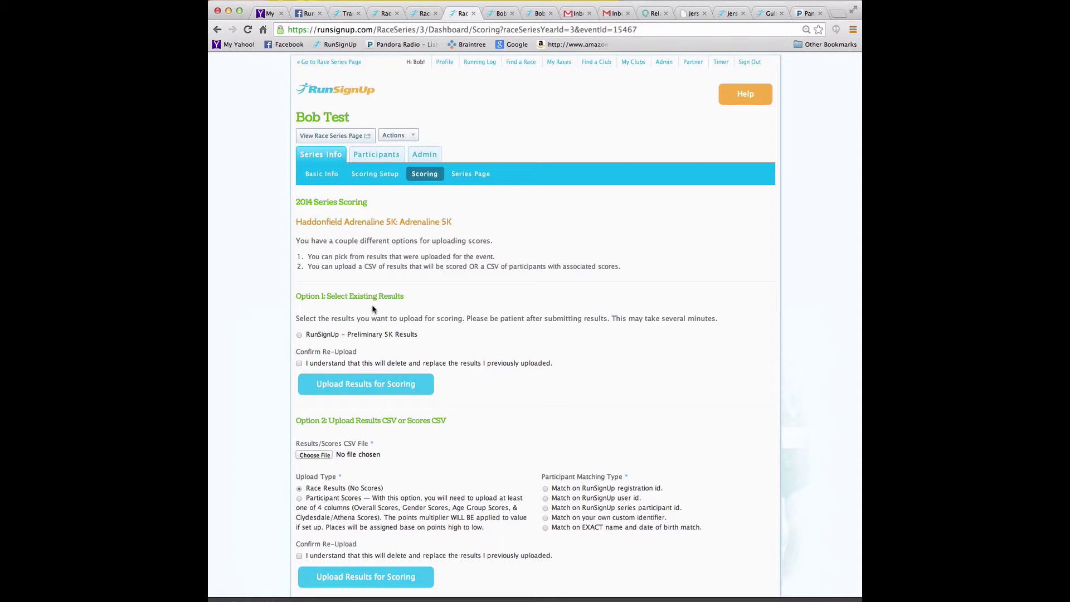
{"action": "left_click", "coordinate": [300, 335]}
{"action": "scroll", "coordinate": [347, 363], "scroll_direction": "down", "scroll_amount": 1}
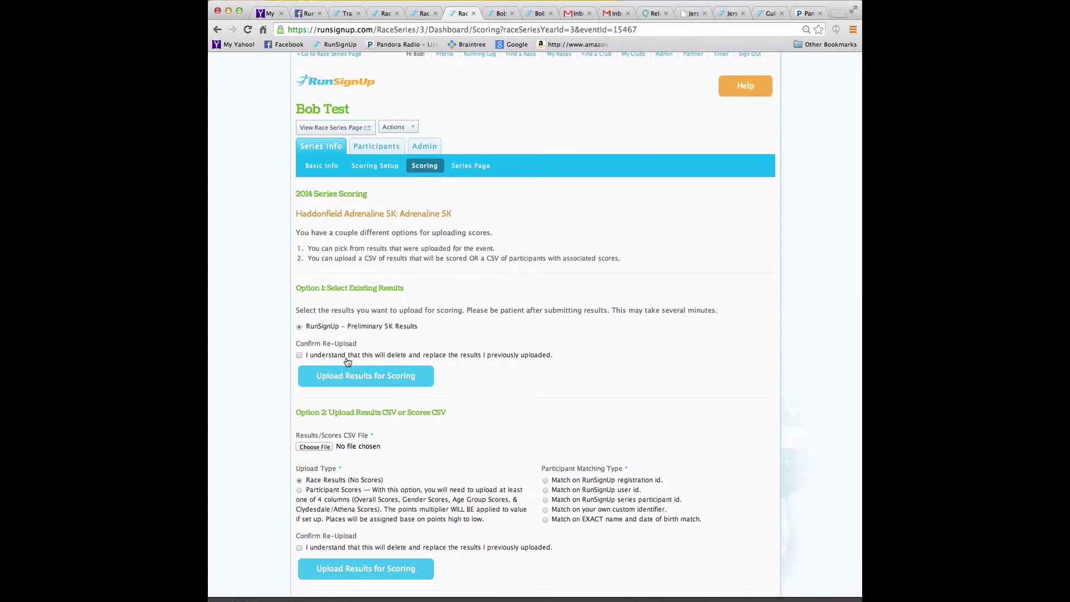
{"action": "scroll", "coordinate": [347, 360], "scroll_direction": "down", "scroll_amount": 1}
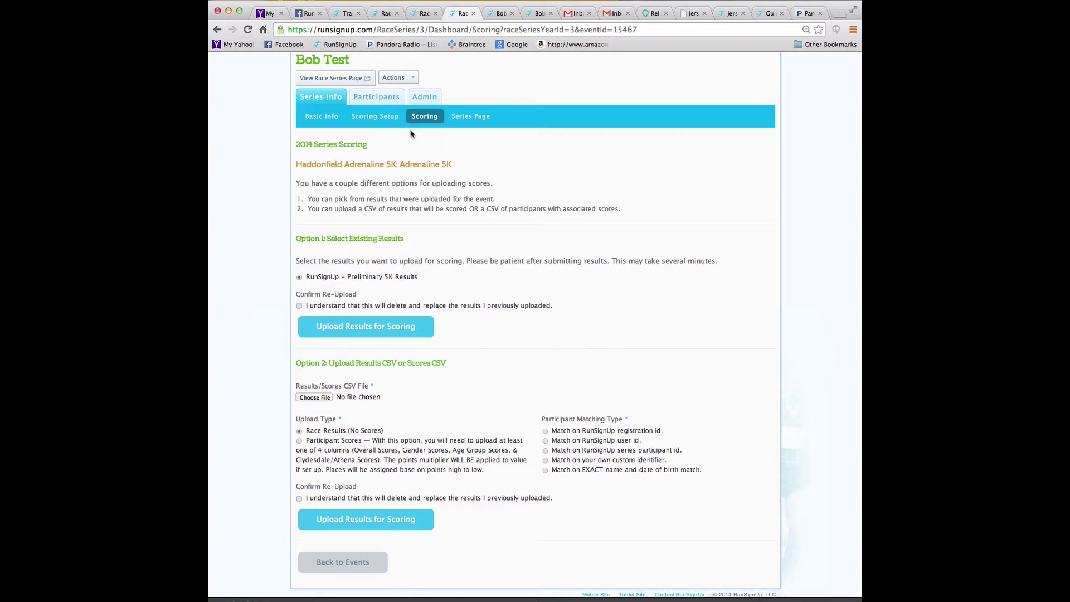
- Return to the 2014 series event scoring and start automatic participant matching
{"action": "left_click", "coordinate": [425, 117]}
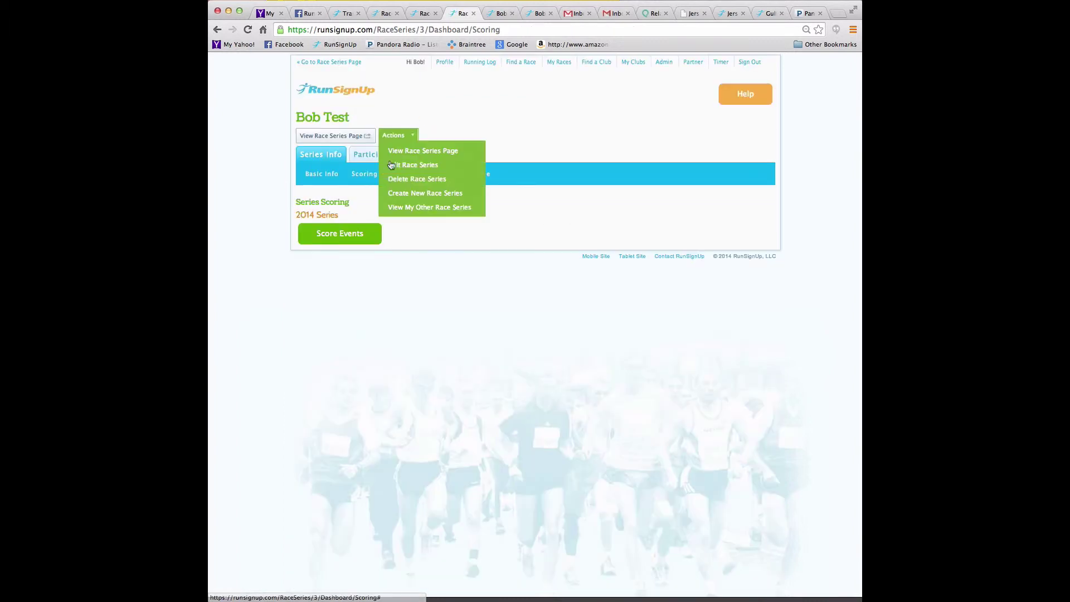
{"action": "left_click", "coordinate": [336, 237]}
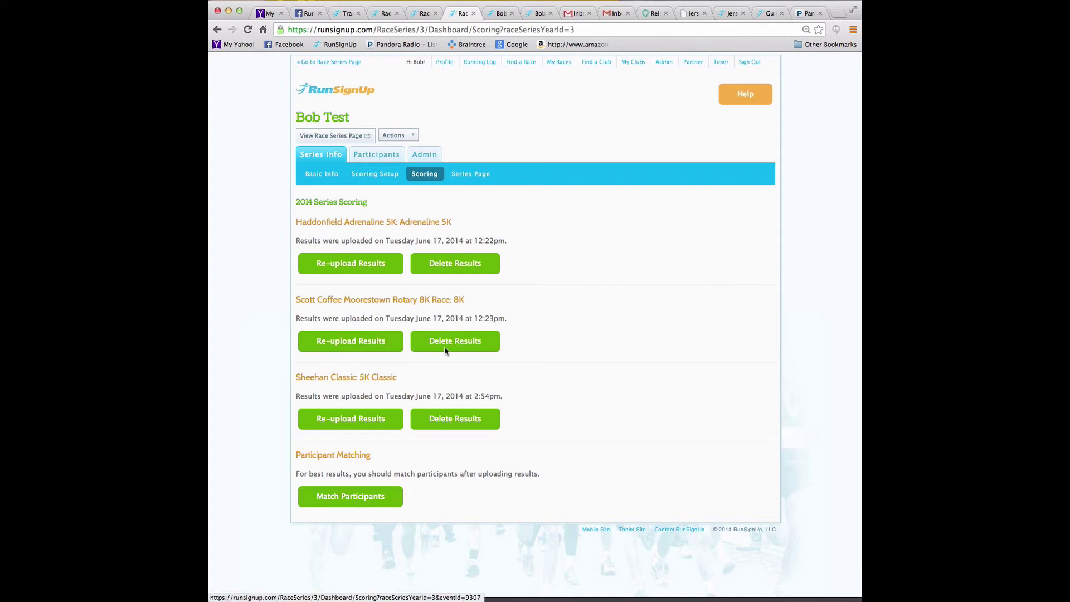
{"action": "left_click", "coordinate": [366, 496]}
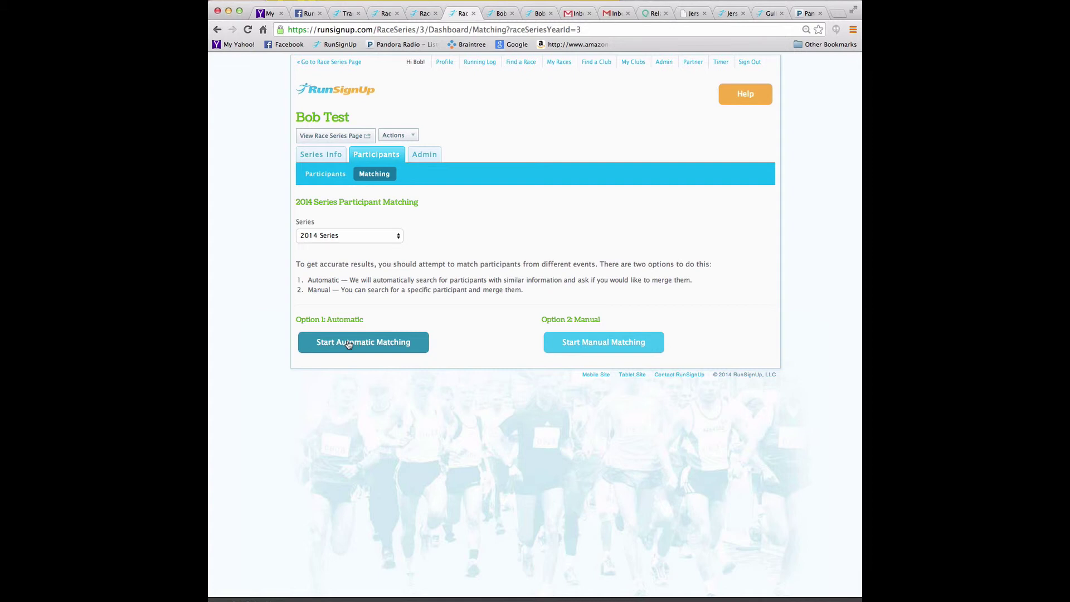
{"action": "left_click", "coordinate": [348, 344]}
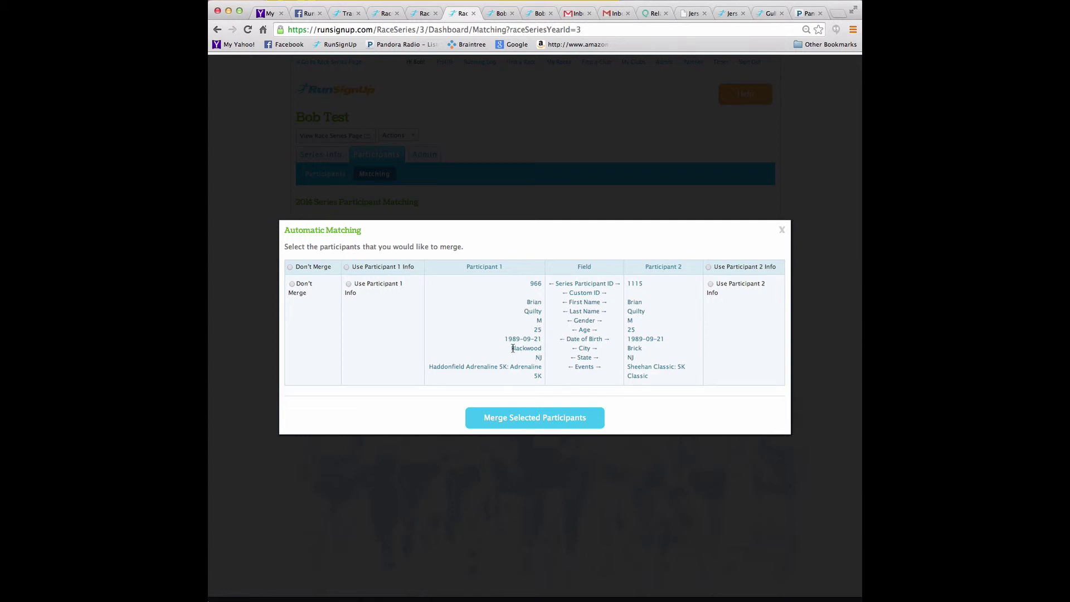
- Compare the matched participants' cities, merge the pair using Participant 1's info, and close the automatic matching
{"action": "left_click_drag", "start_coordinate": [511, 348], "coordinate": [543, 349]}
{"action": "left_click_drag", "start_coordinate": [628, 350], "coordinate": [650, 349]}
{"action": "left_click", "coordinate": [349, 284]}
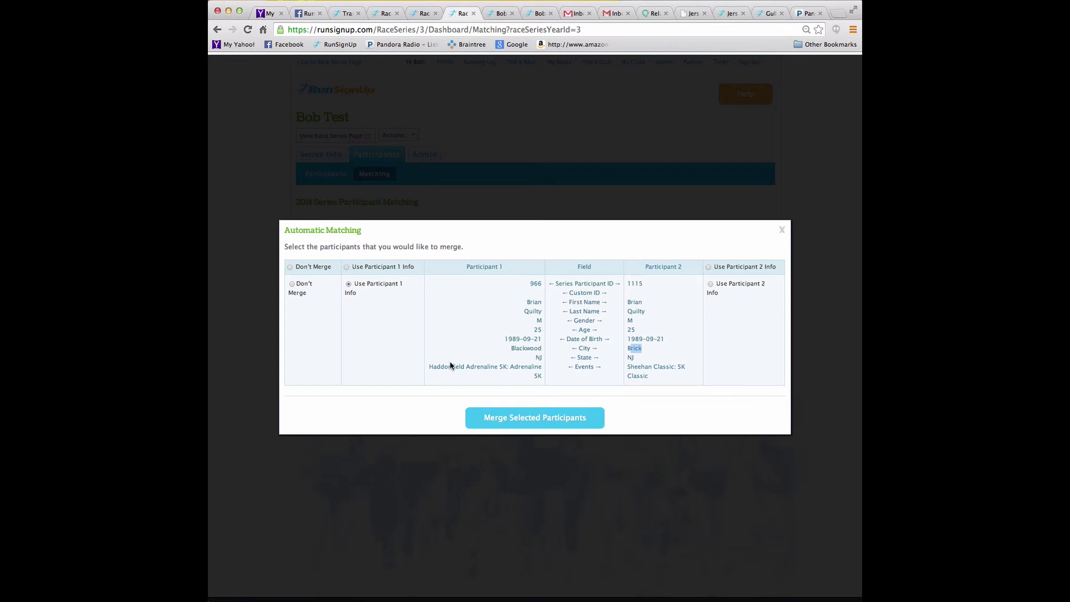
{"action": "left_click", "coordinate": [525, 417]}
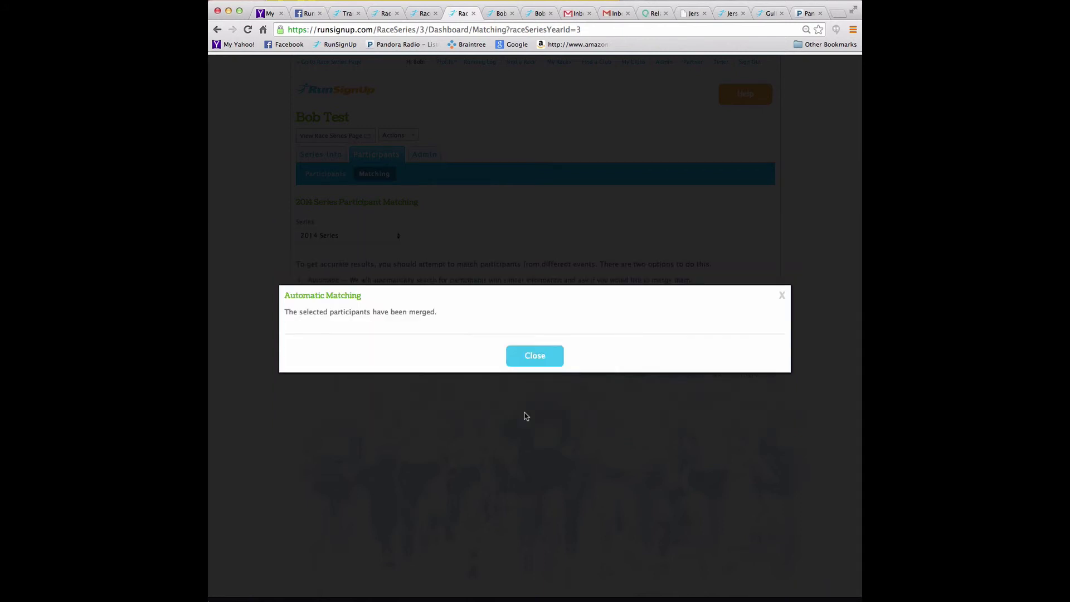
{"action": "left_click", "coordinate": [531, 358]}
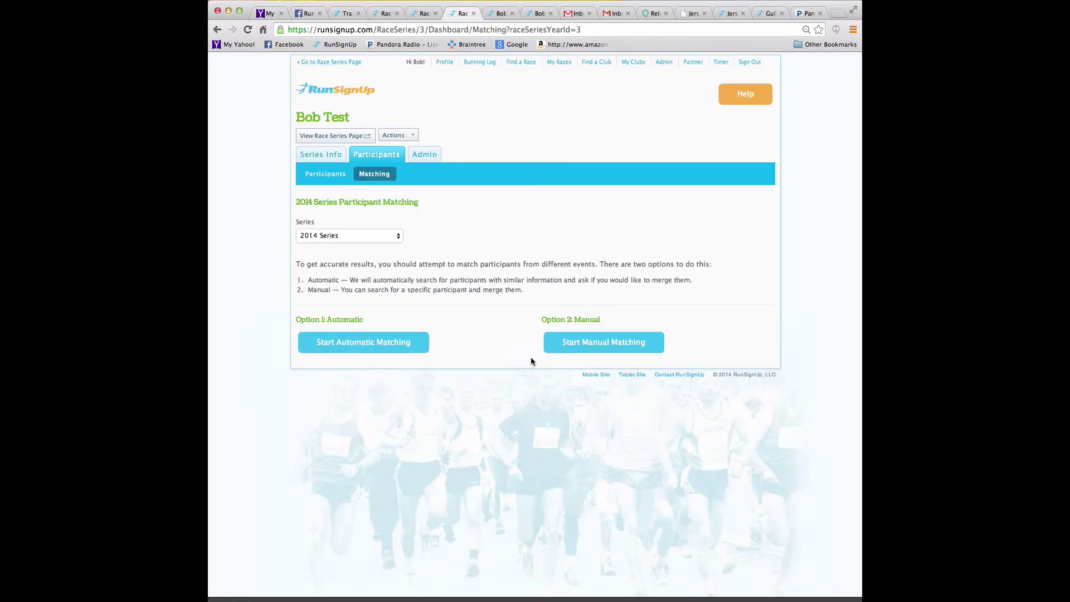
- View the manual participant matching form, close it without merging anyone, and go to the series participants list
{"action": "left_click", "coordinate": [612, 346]}
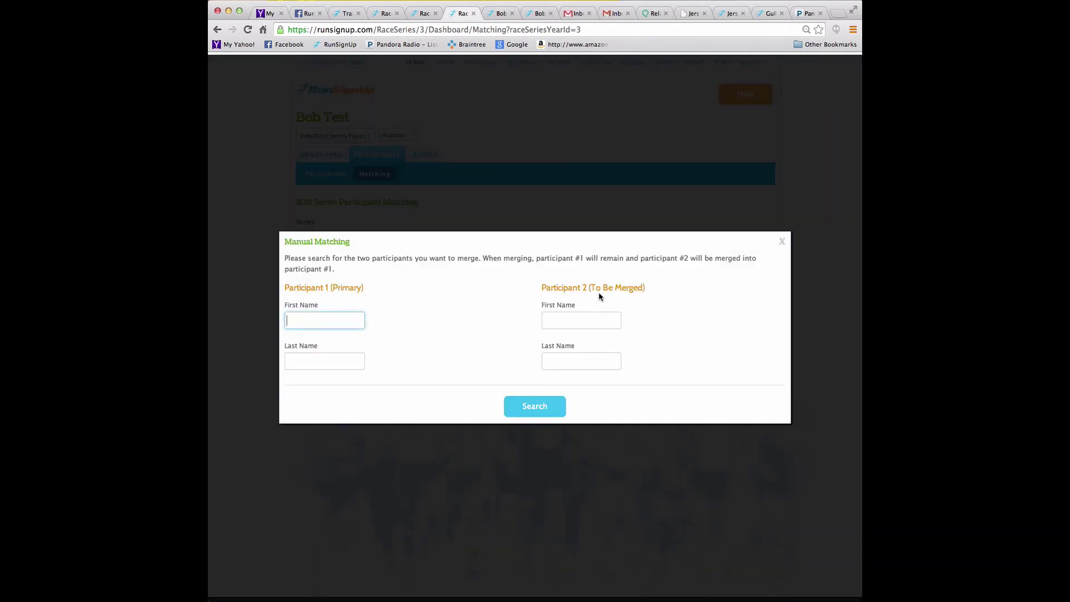
{"action": "left_click", "coordinate": [781, 242]}
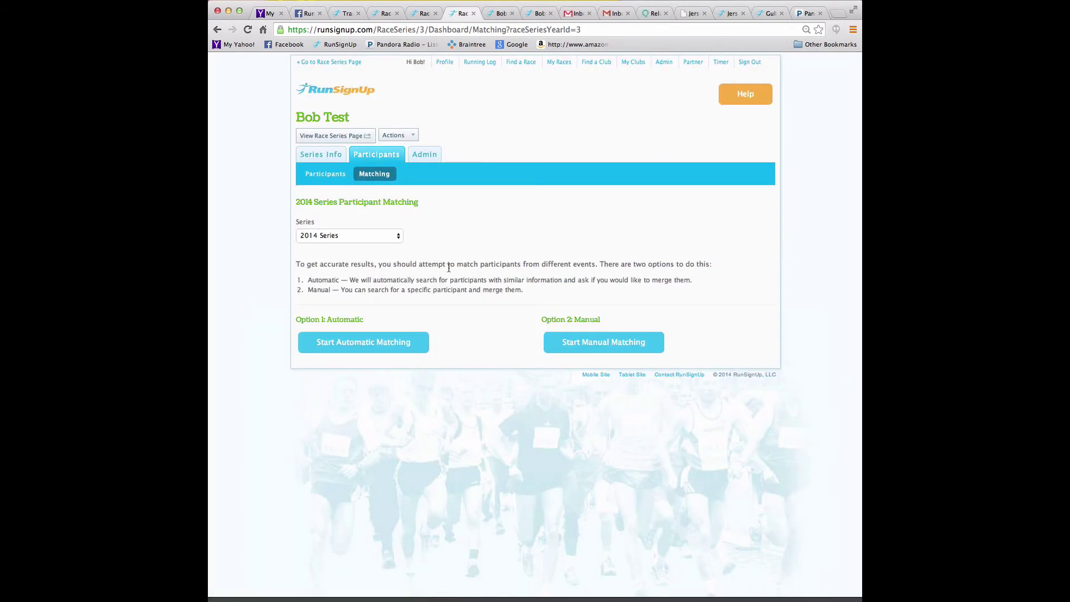
{"action": "left_click", "coordinate": [321, 174]}
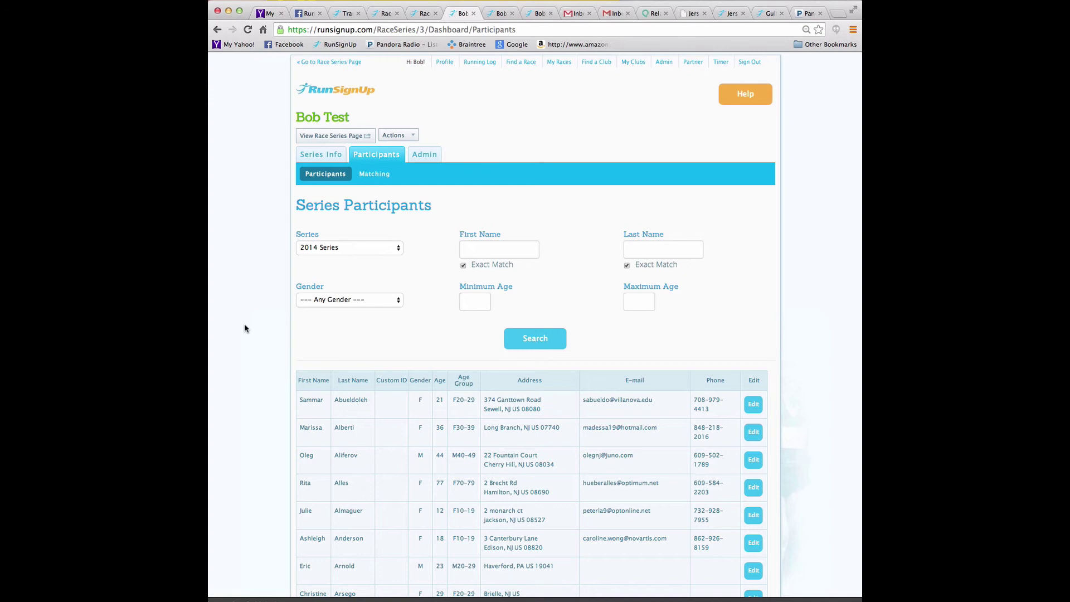
- Search the 2014 series participants by an exact last name, and clear the filter to list all participants again
{"action": "left_click", "coordinate": [645, 248]}
{"action": "type", "text": "bickel"}
{"action": "key", "text": "Return"}
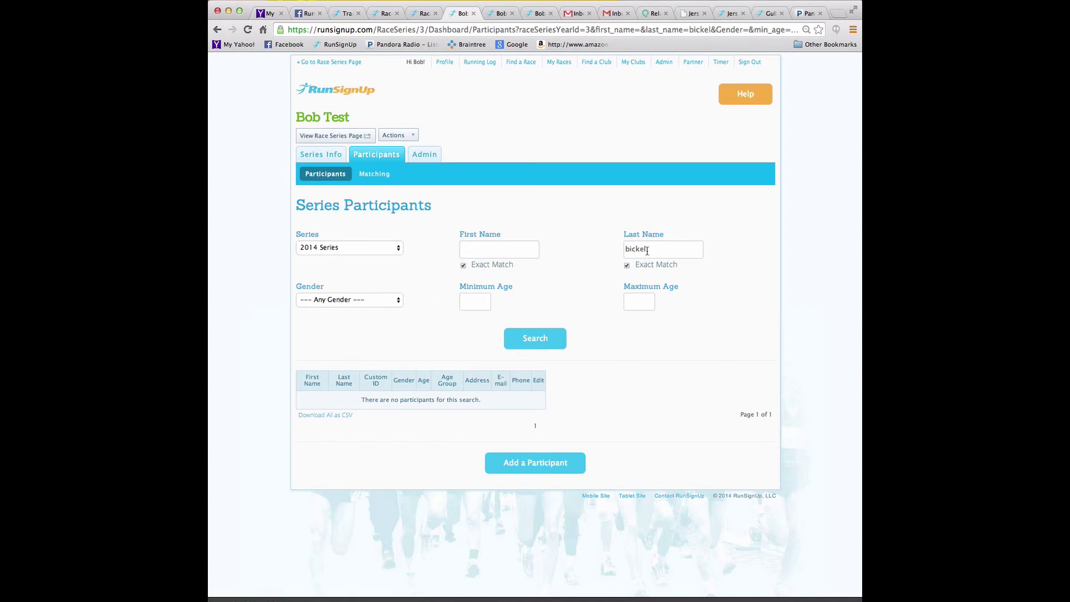
{"action": "left_click_drag", "start_coordinate": [647, 249], "coordinate": [611, 251]}
{"action": "key", "text": "BackSpace"}
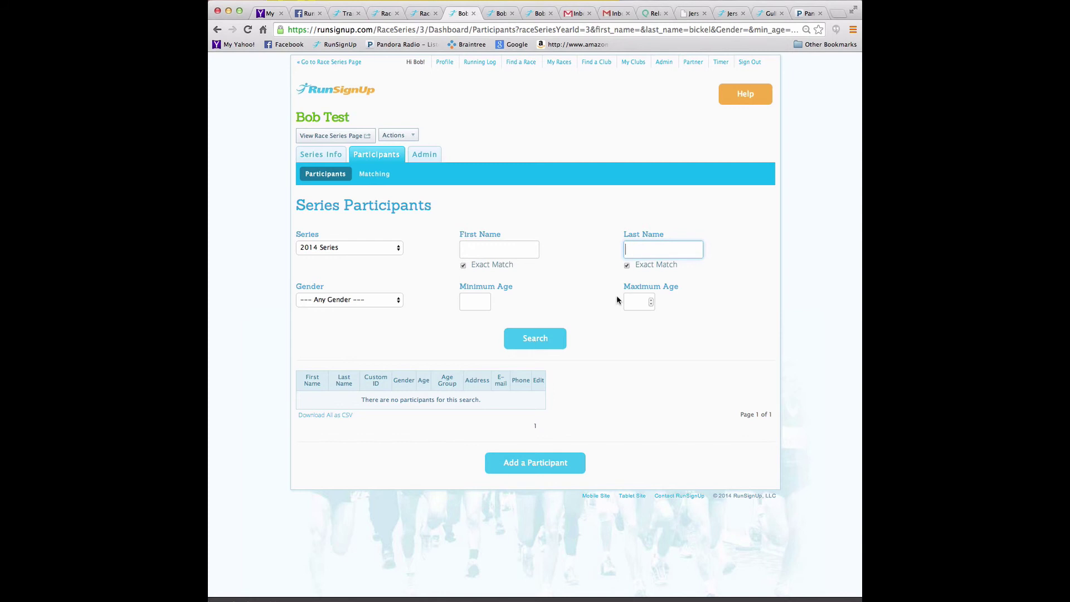
{"action": "left_click", "coordinate": [520, 341]}
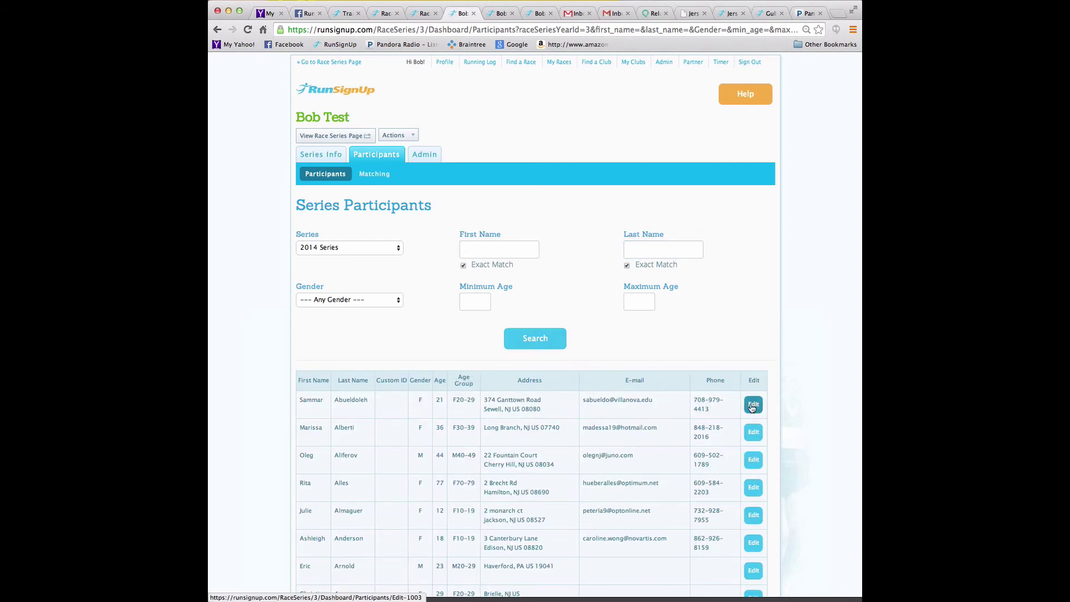
- Review the first listed participant's placements and points per event, and return to the participants list without updating
{"action": "left_click", "coordinate": [752, 405]}
{"action": "scroll", "coordinate": [751, 408], "scroll_direction": "down", "scroll_amount": 5}
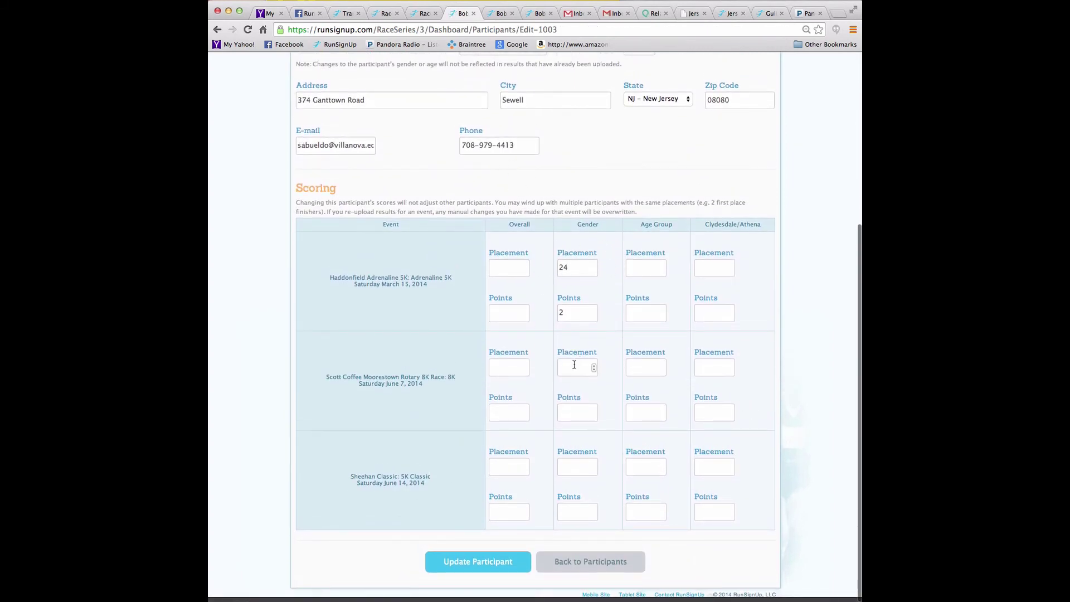
{"action": "left_click", "coordinate": [573, 563]}
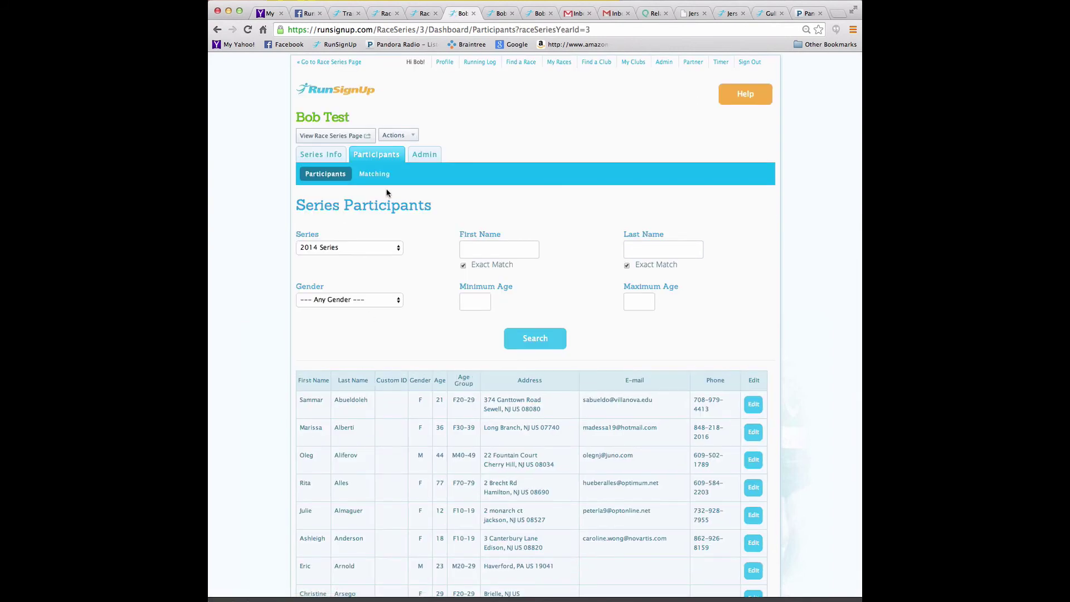
- Re-upload the Haddonfield Adrenaline 5K results for 2014 series scoring from RunSignUp – Preliminary 5K Results, confirming replacement of the previous upload
{"action": "left_click", "coordinate": [328, 158]}
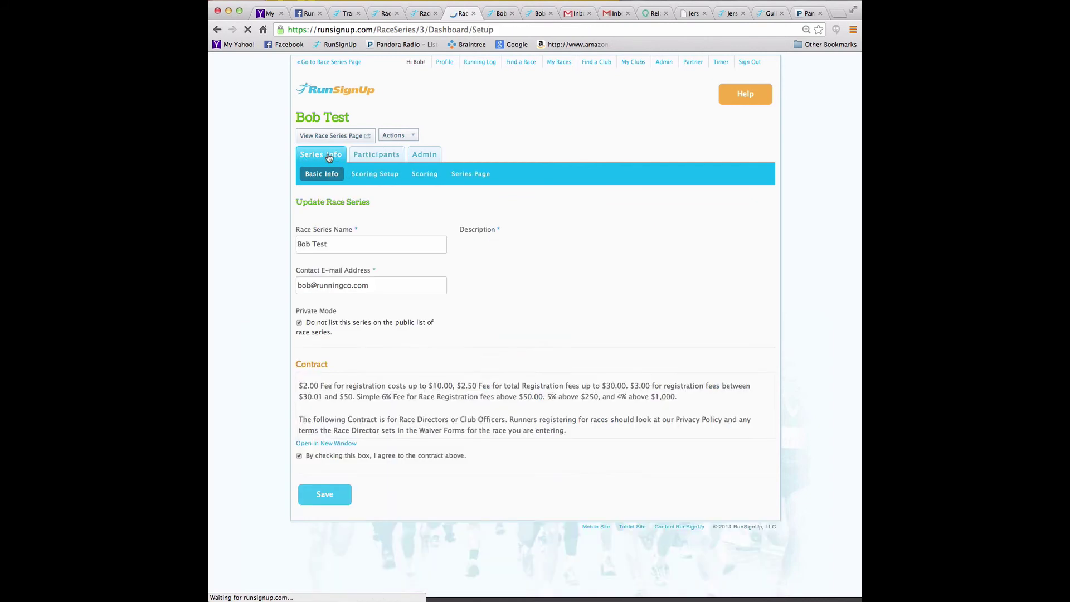
{"action": "left_click", "coordinate": [424, 174]}
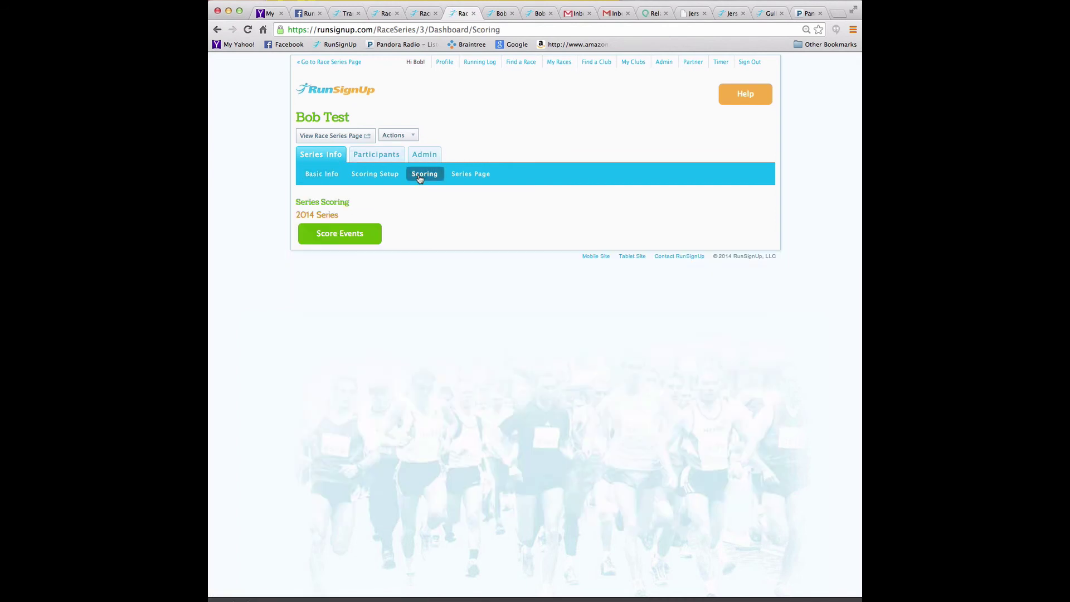
{"action": "left_click", "coordinate": [365, 235]}
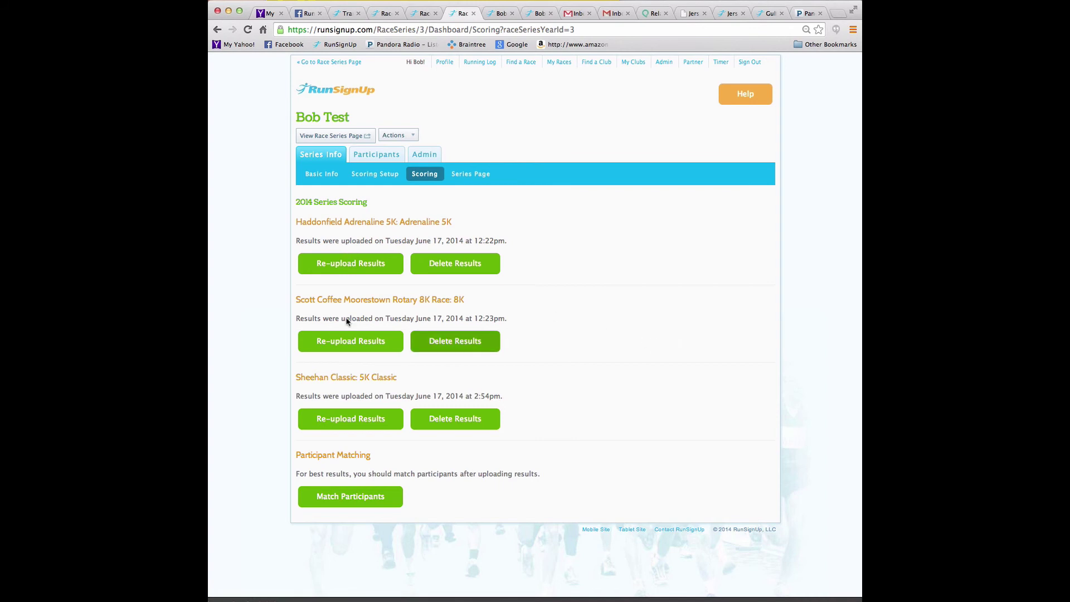
{"action": "left_click", "coordinate": [337, 268]}
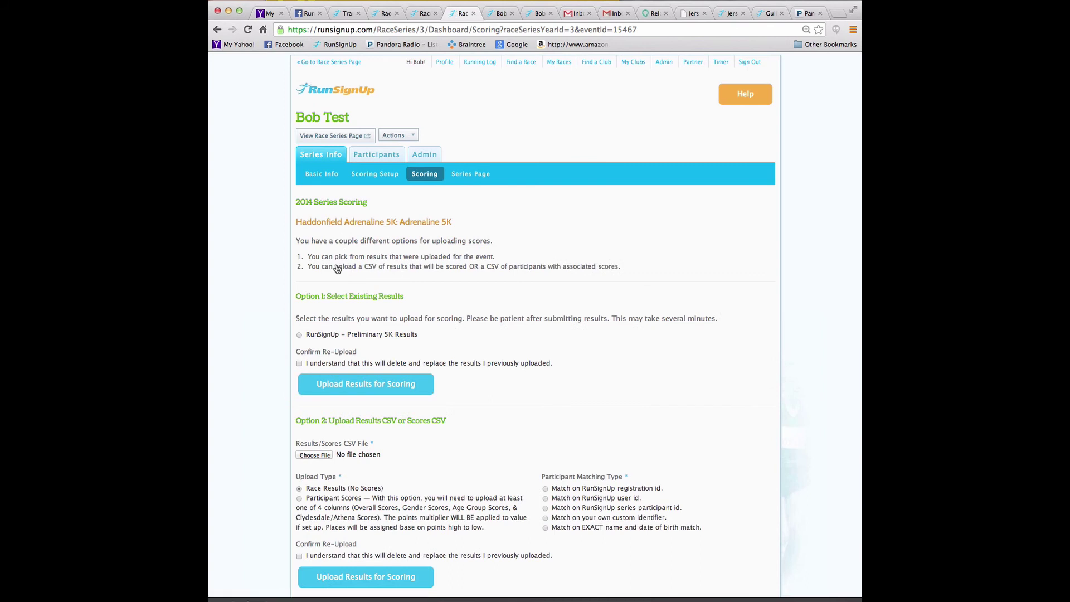
{"action": "left_click", "coordinate": [301, 335]}
{"action": "left_click", "coordinate": [299, 364]}
{"action": "left_click", "coordinate": [335, 396]}
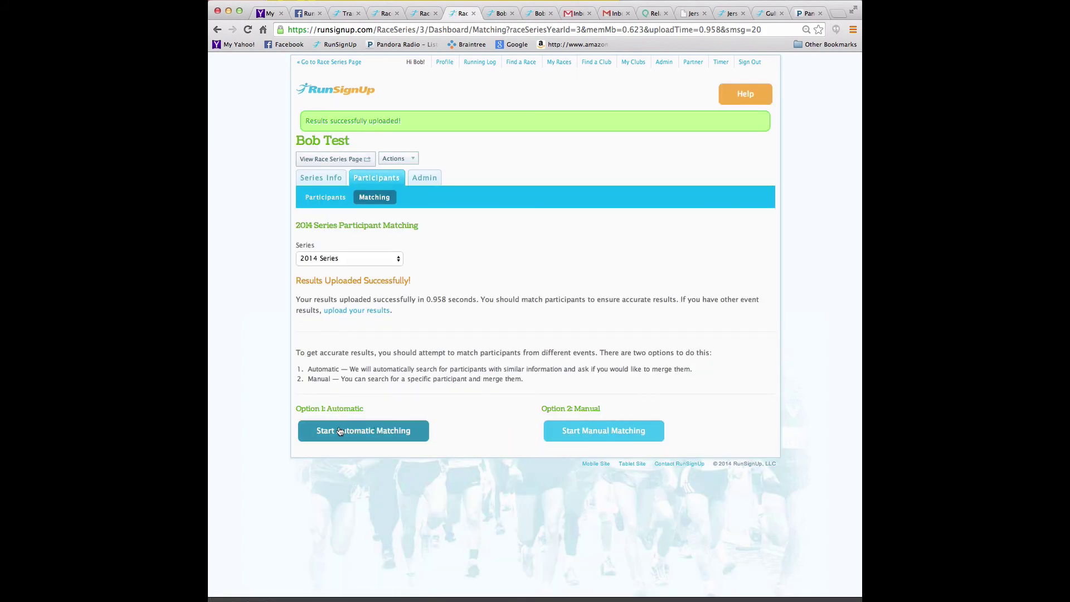
- Run automatic matching on the 2014 series, merge the selected participant pairs, and close the matching dialog
{"action": "left_click", "coordinate": [345, 435]}
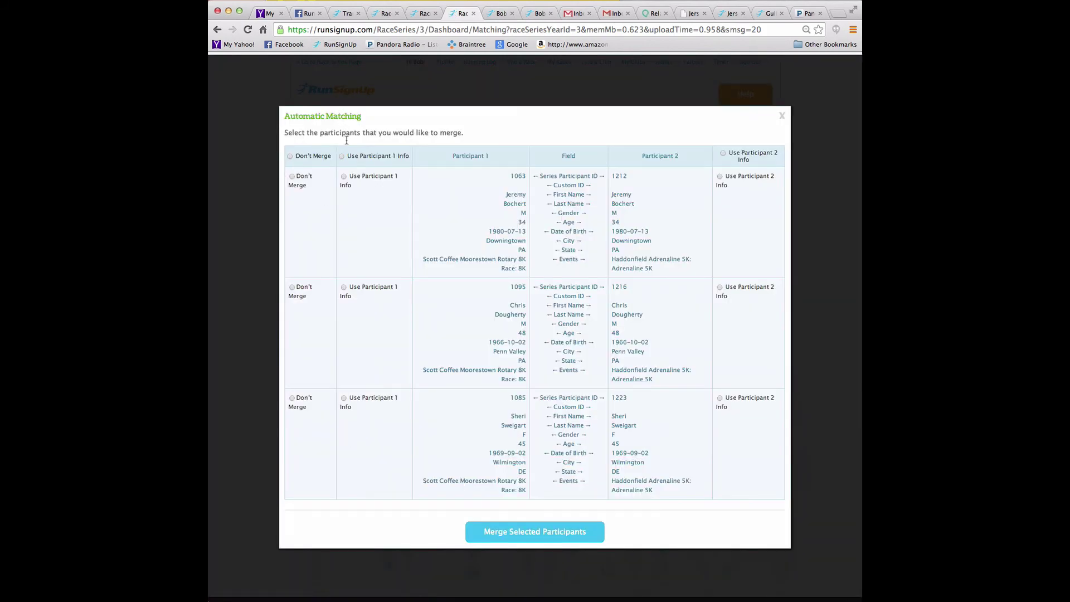
{"action": "left_click", "coordinate": [567, 537]}
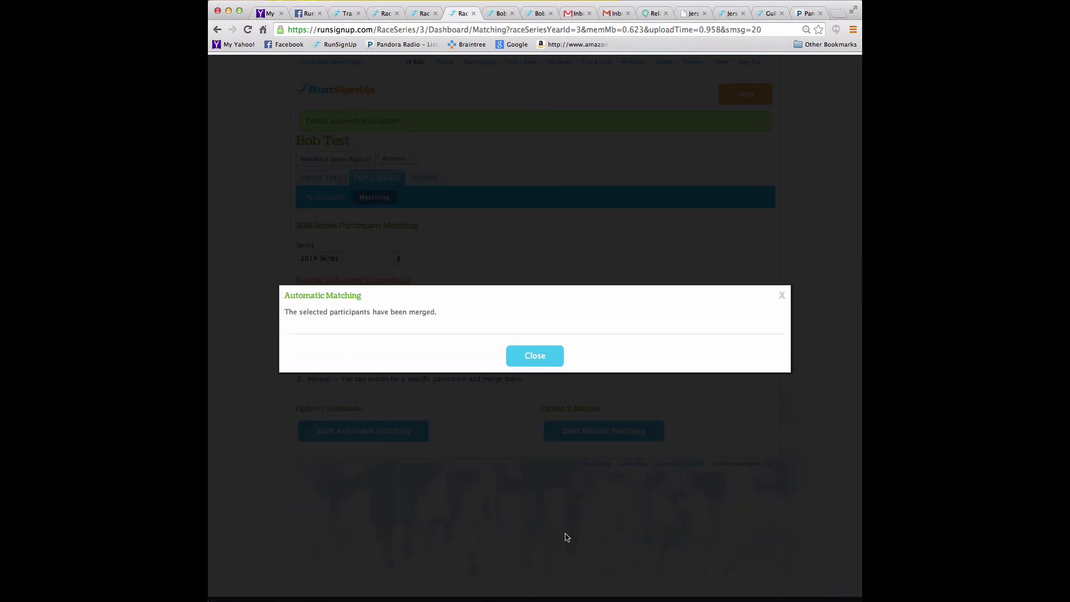
{"action": "left_click", "coordinate": [555, 363]}
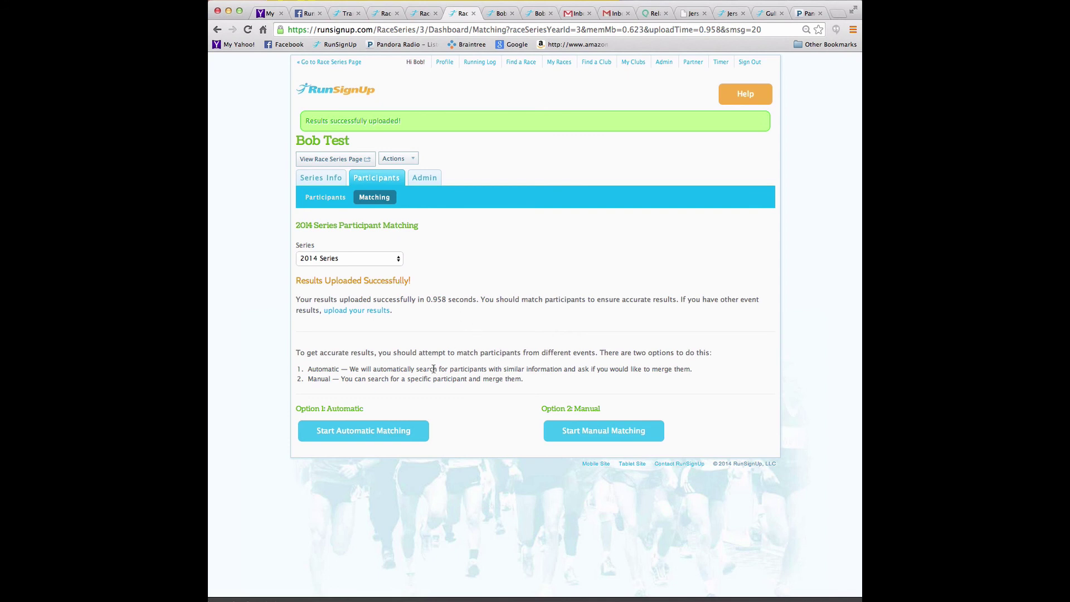
- Switch to the public Bob Test series page and refresh its 2014 Series leaderboard
{"action": "left_click", "coordinate": [537, 15]}
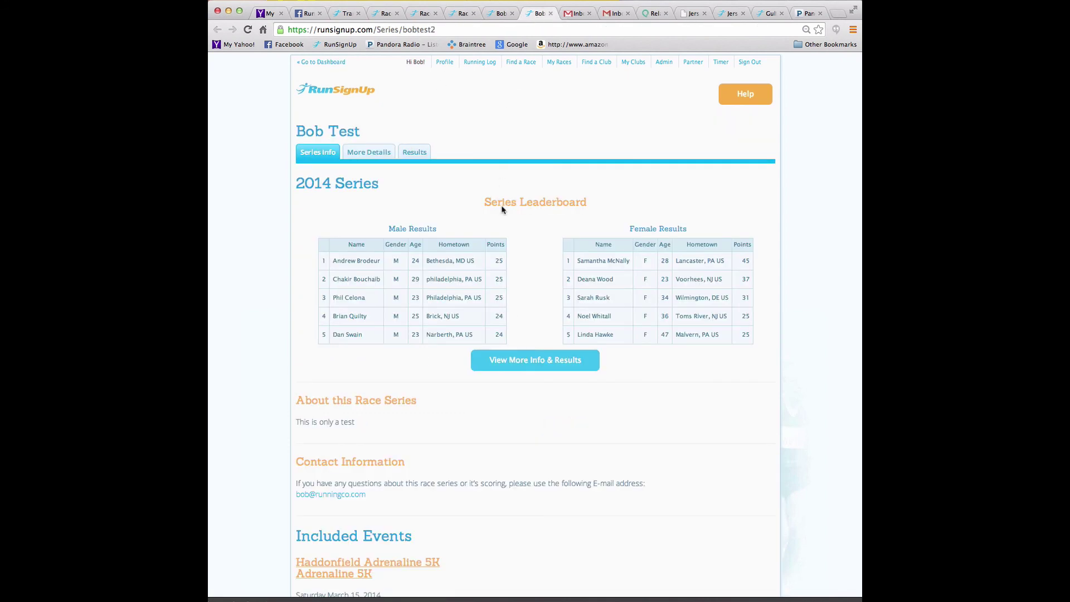
{"action": "left_click", "coordinate": [246, 29]}
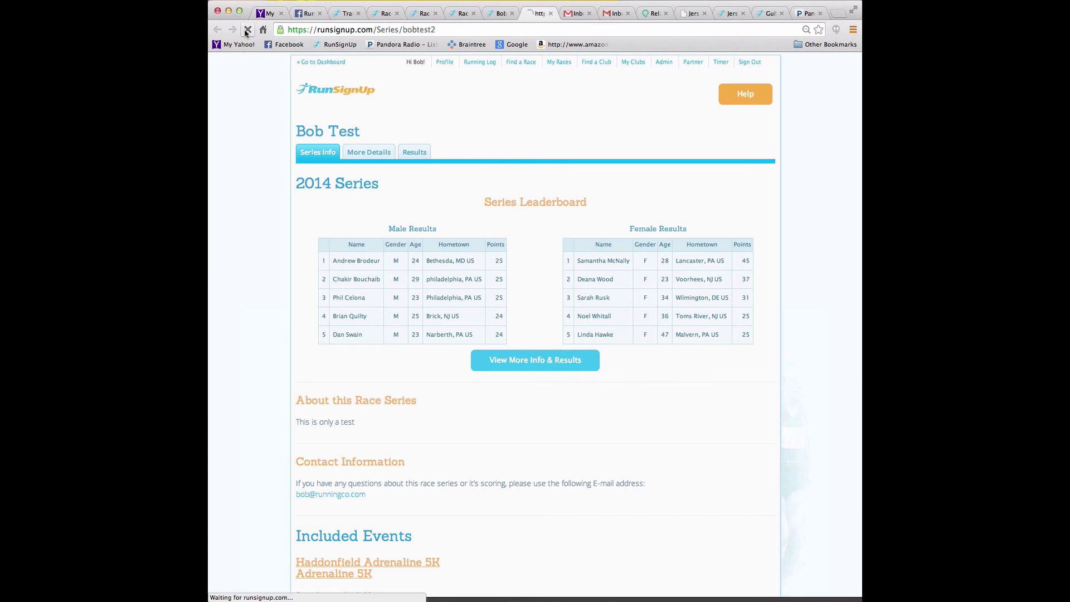
- View the full 2014 Series female results from the series details, with event details included
{"action": "left_click", "coordinate": [530, 361]}
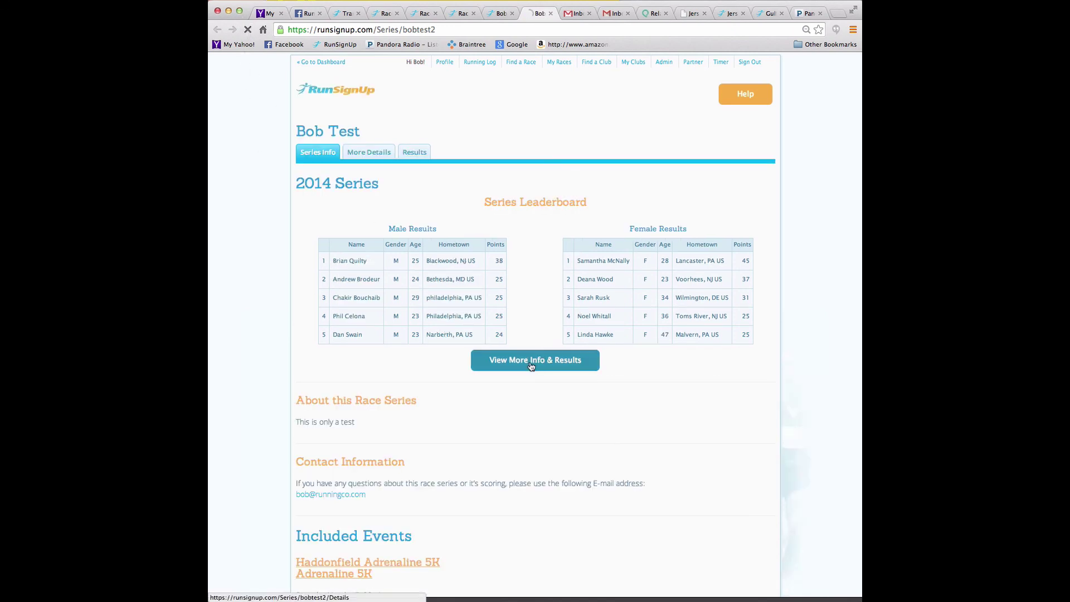
{"action": "scroll", "coordinate": [531, 366], "scroll_direction": "down", "scroll_amount": 2}
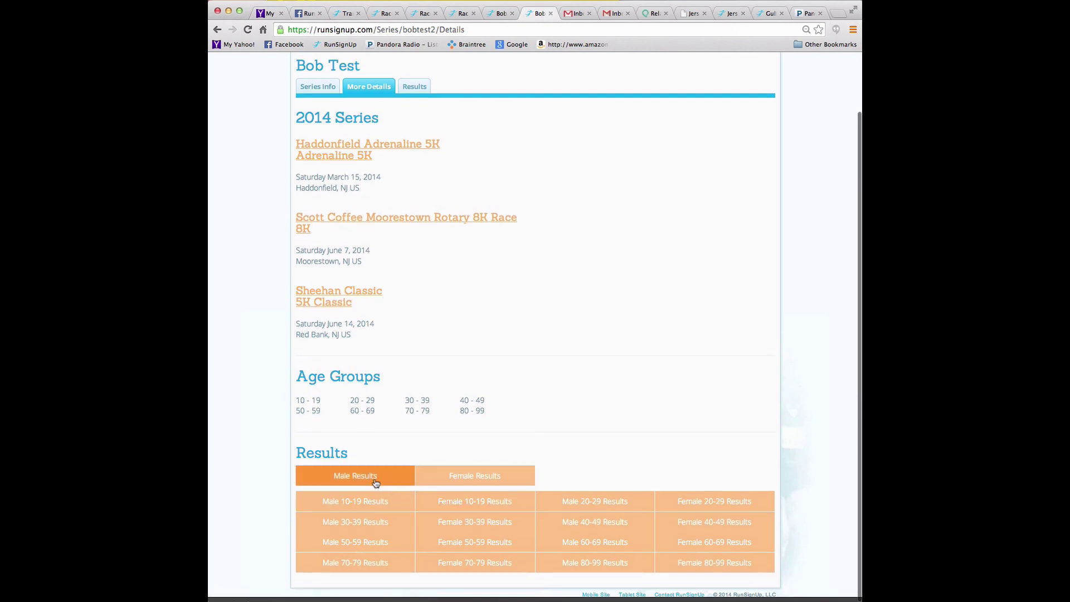
{"action": "left_click", "coordinate": [482, 476]}
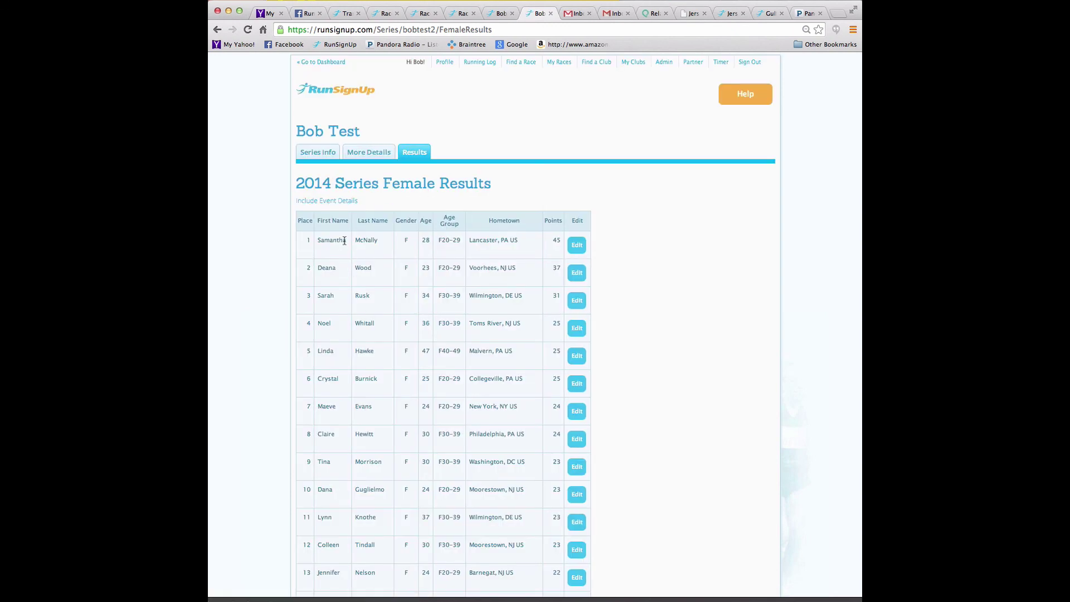
{"action": "left_click", "coordinate": [344, 200]}
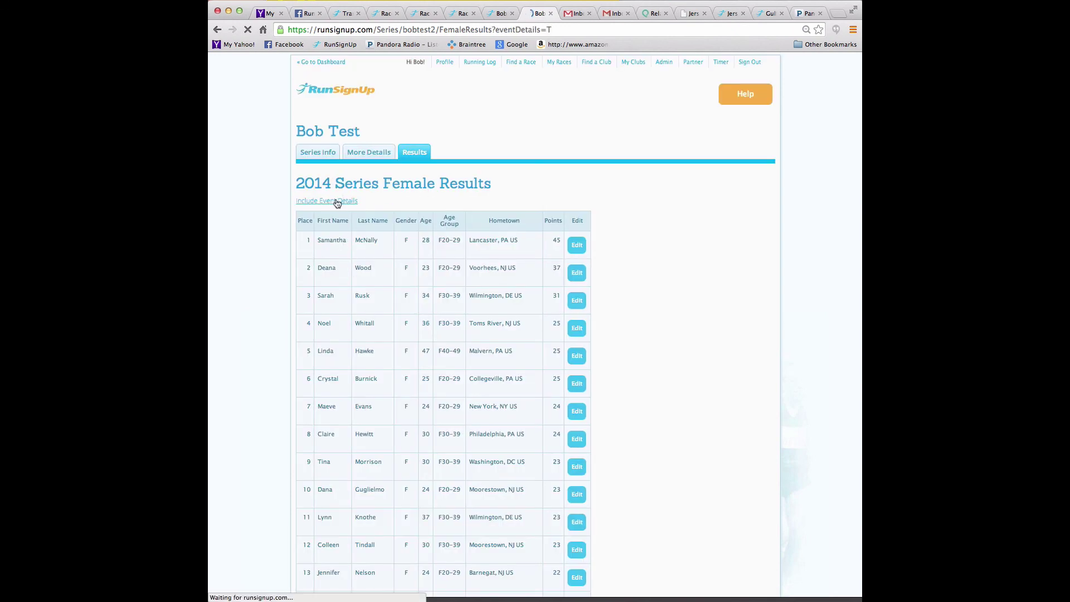